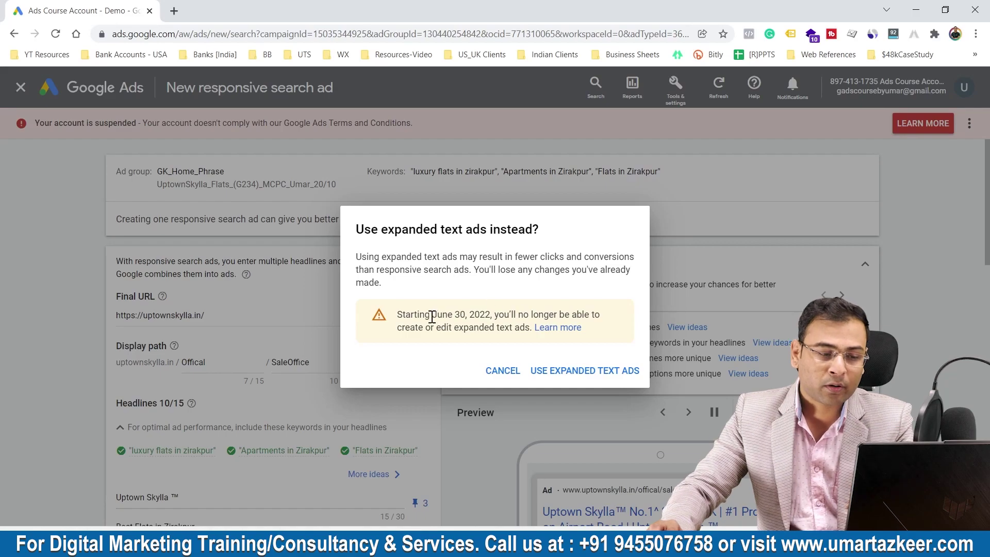
Switch the new responsive search ad to an expanded text ad and accept the change.
left_click_drag(432, 316, 493, 317)
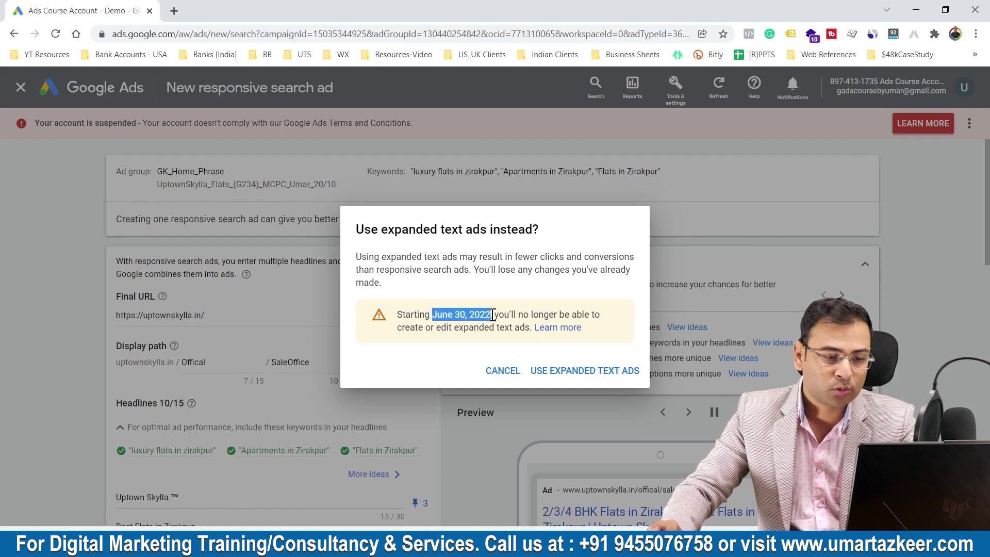
left_click(495, 324)
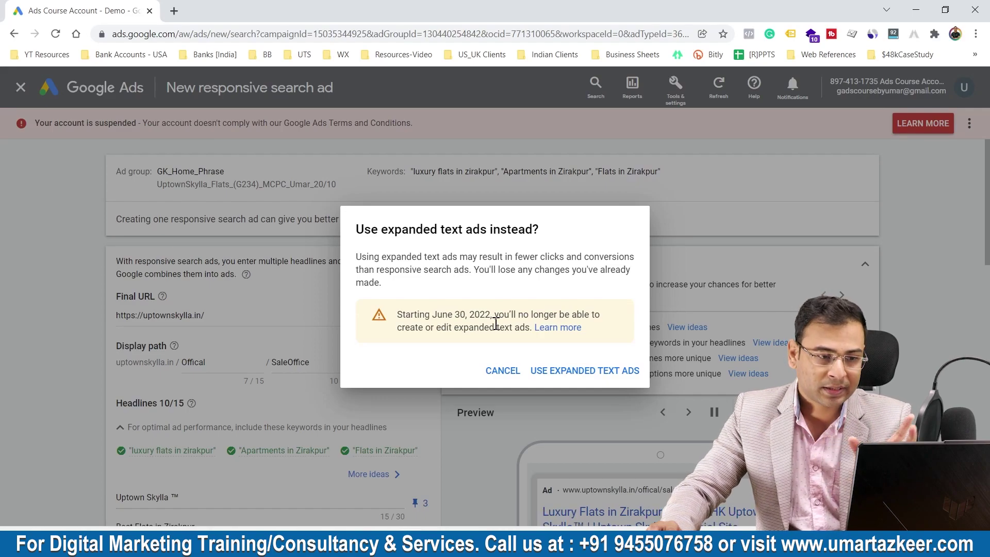
left_click(577, 374)
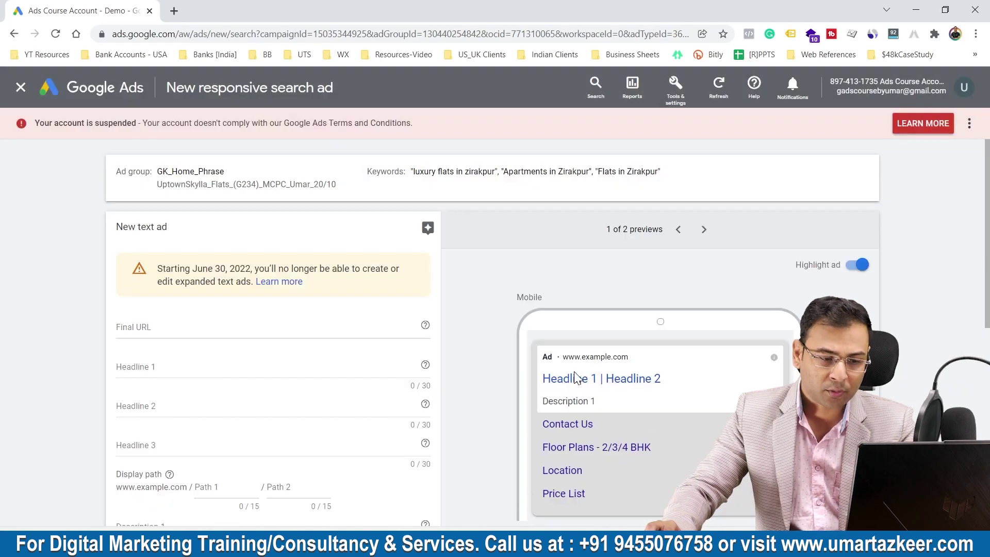
scroll(416, 339, "down", 4)
scroll(418, 331, "up", 4)
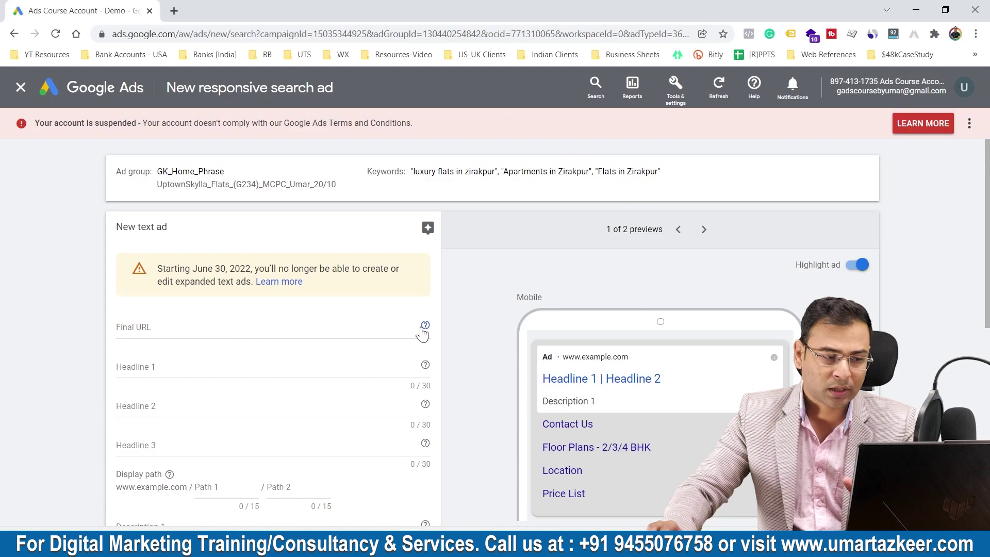
mouse_move(425, 325)
Insert an IF function in Headline 1 with the condition that the device is mobile.
scroll(474, 307, "down", 3)
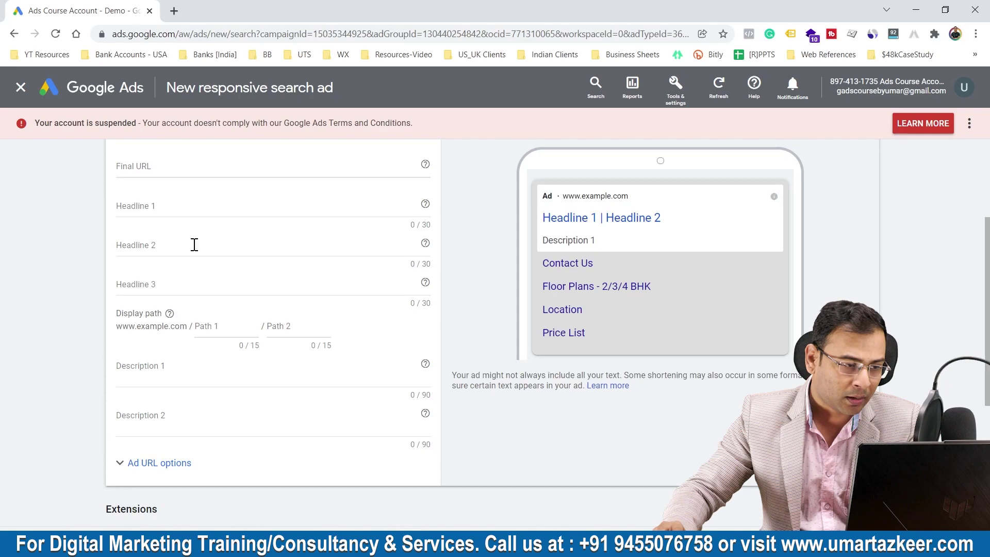
left_click(177, 209)
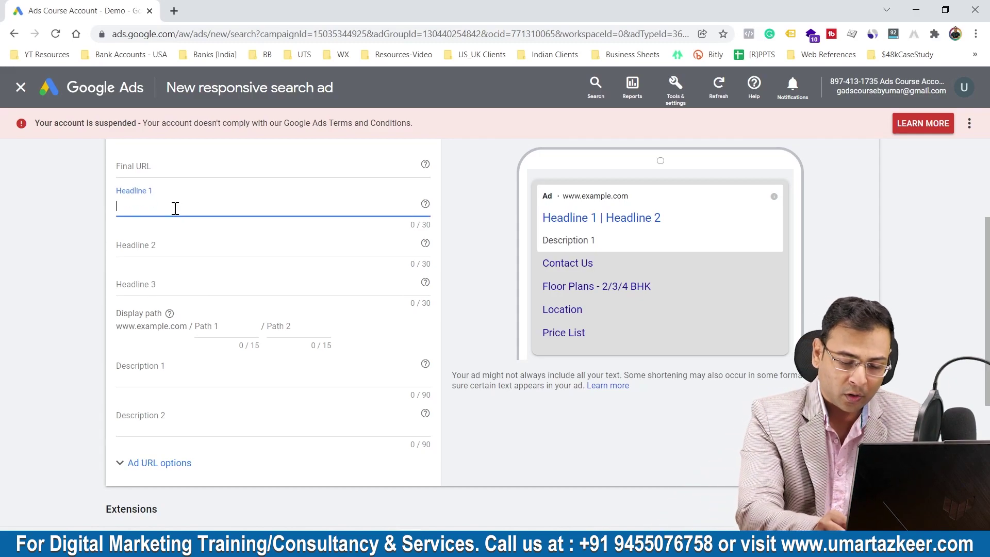
type("{")
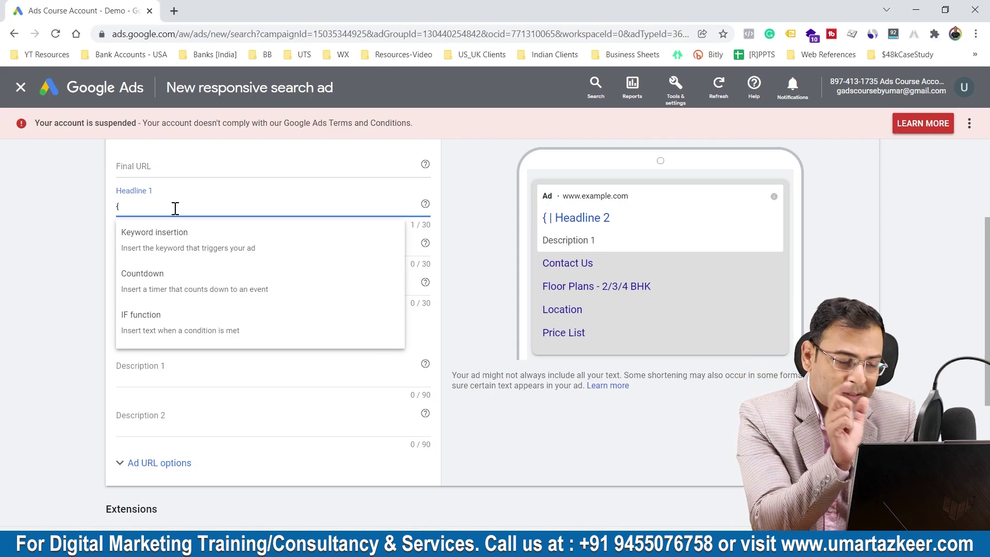
left_click(133, 318)
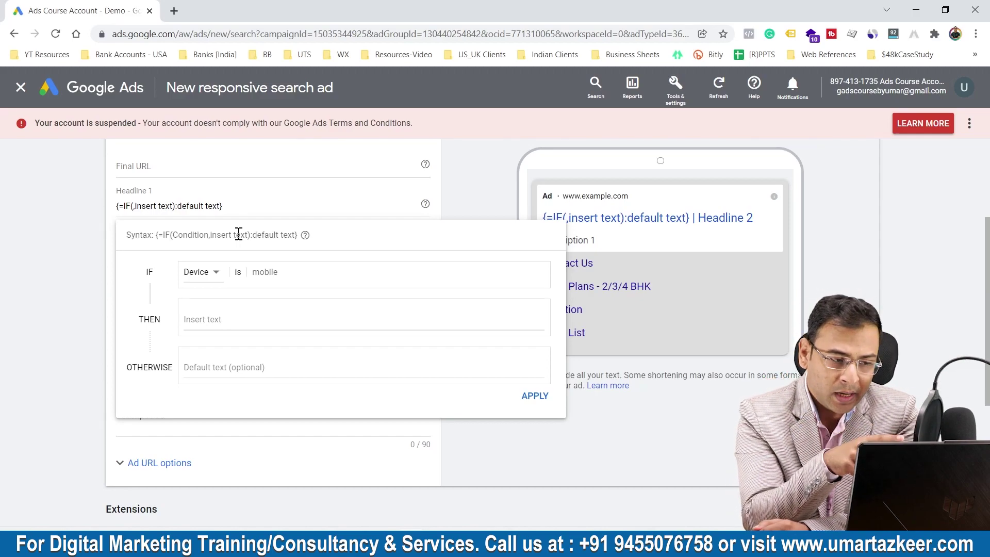
left_click(198, 274)
left_click(284, 277)
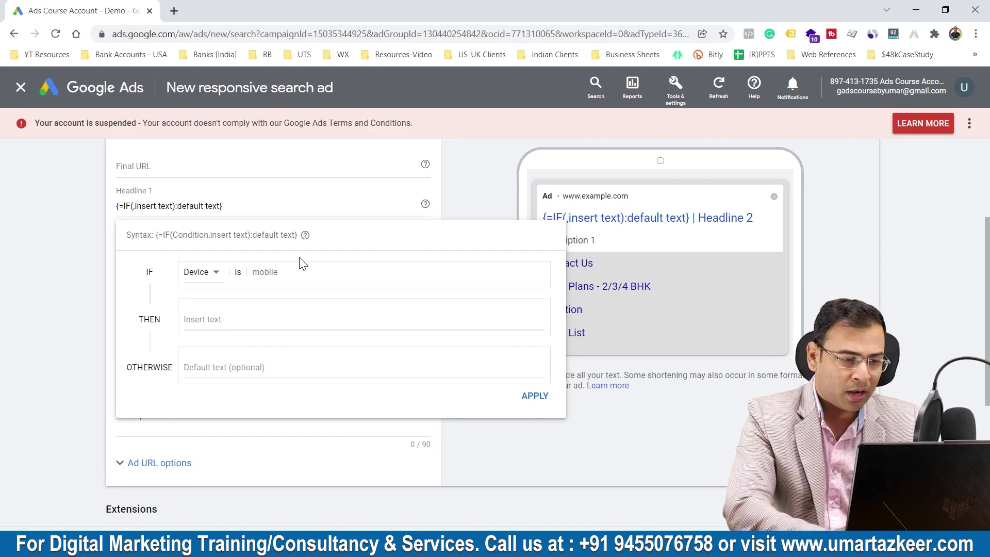
Apply the Headline 1 IF function with the insert text "Get Special offers on Mobile" and the default text "Buy Now".
left_click(260, 316)
type("Get")
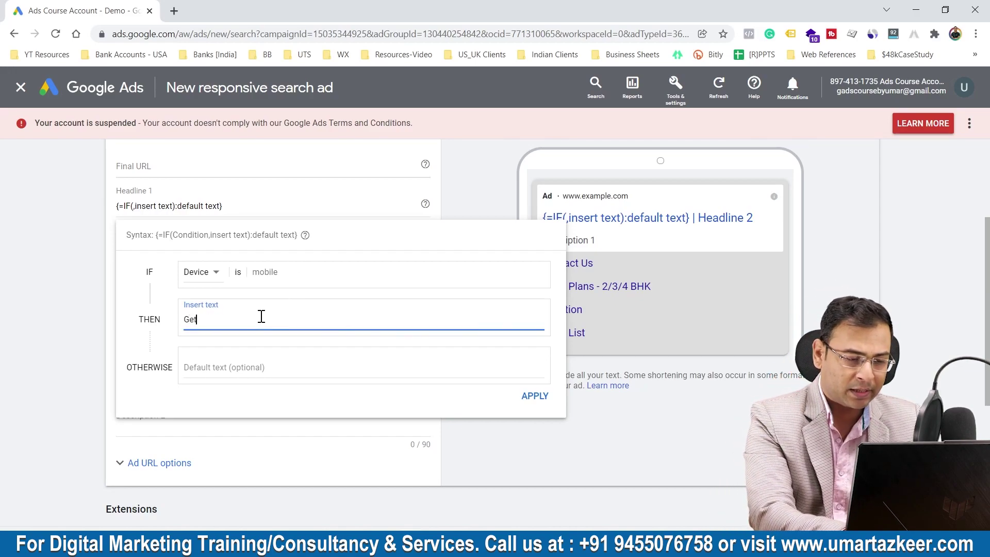
type(" Special of")
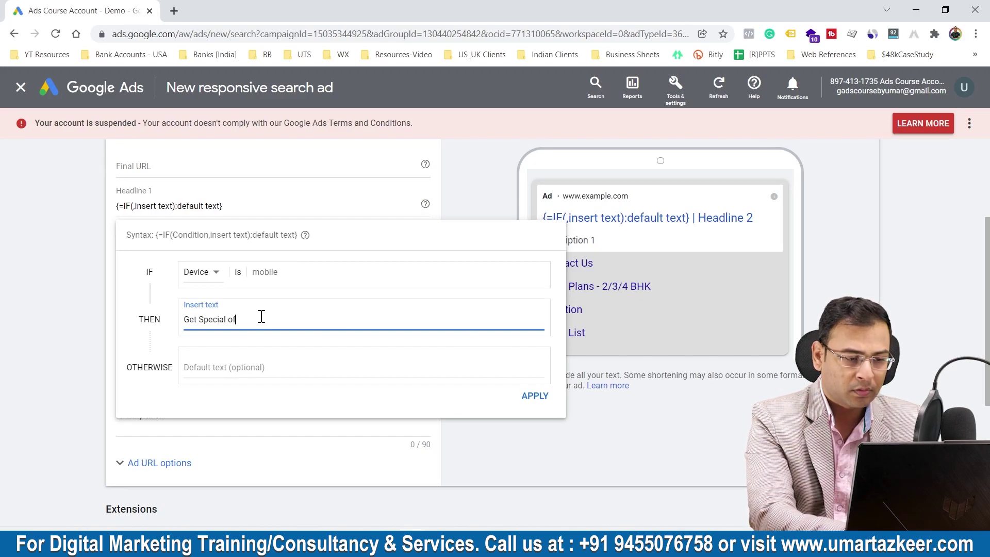
type("fers on Mobile")
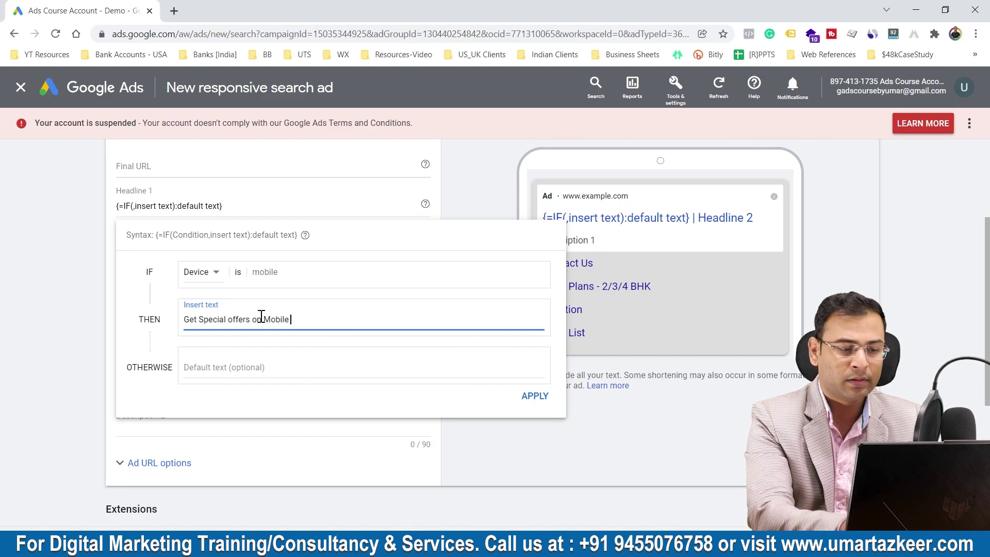
left_click(282, 353)
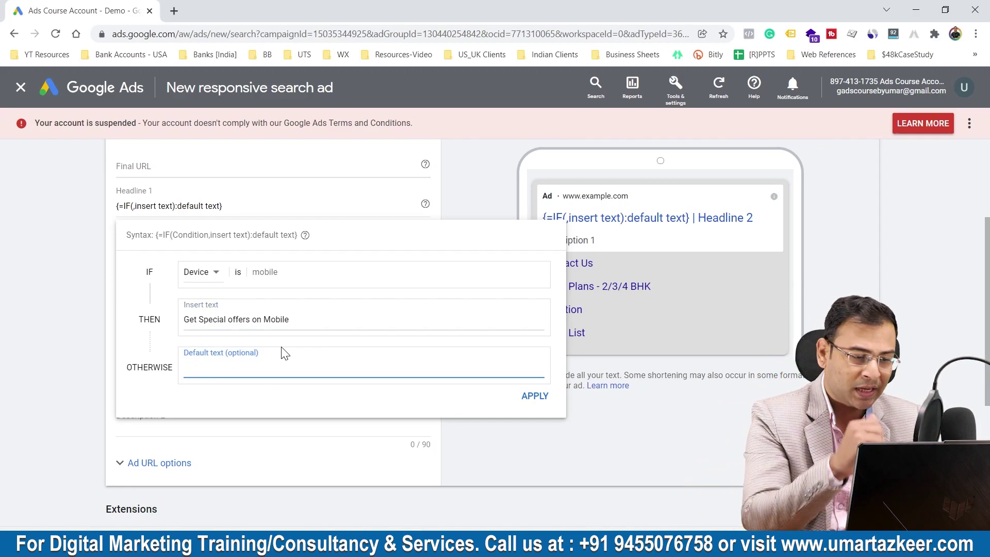
type("Buy Now")
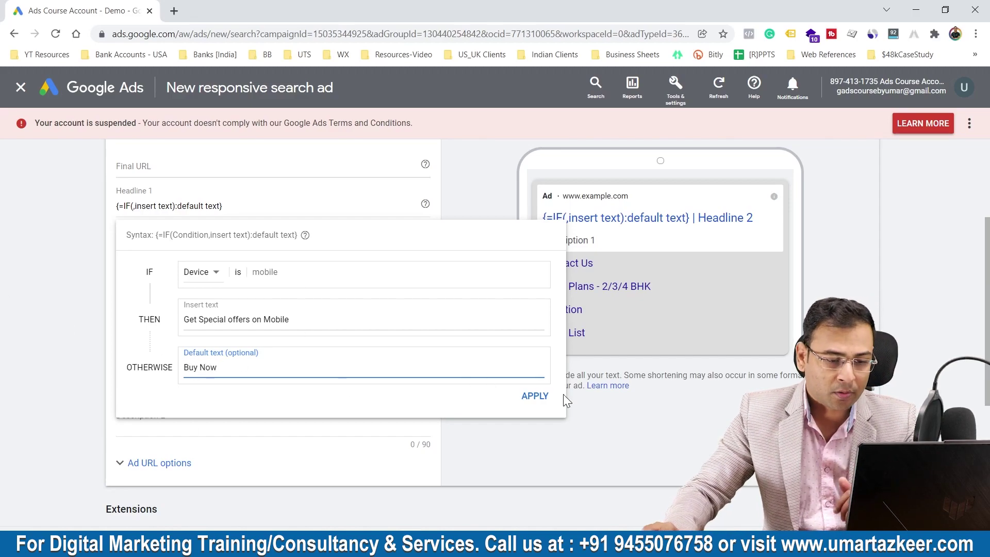
left_click(547, 396)
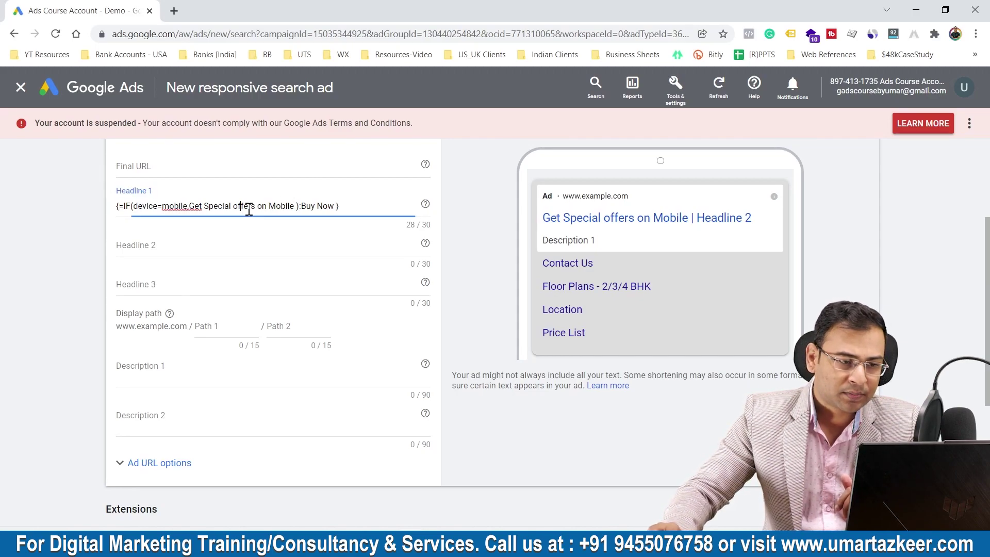
left_click(364, 209)
left_click(486, 209)
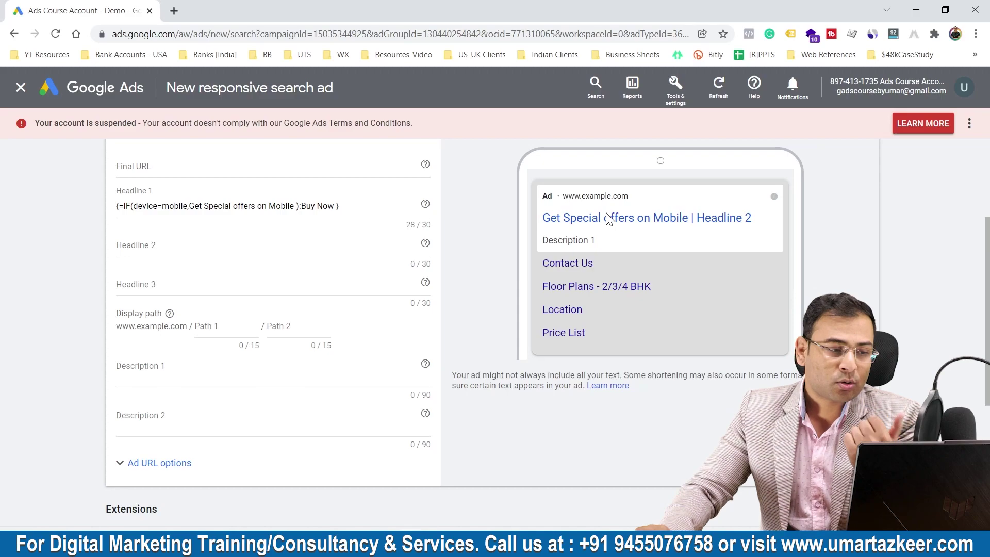
left_click_drag(302, 206, 335, 206)
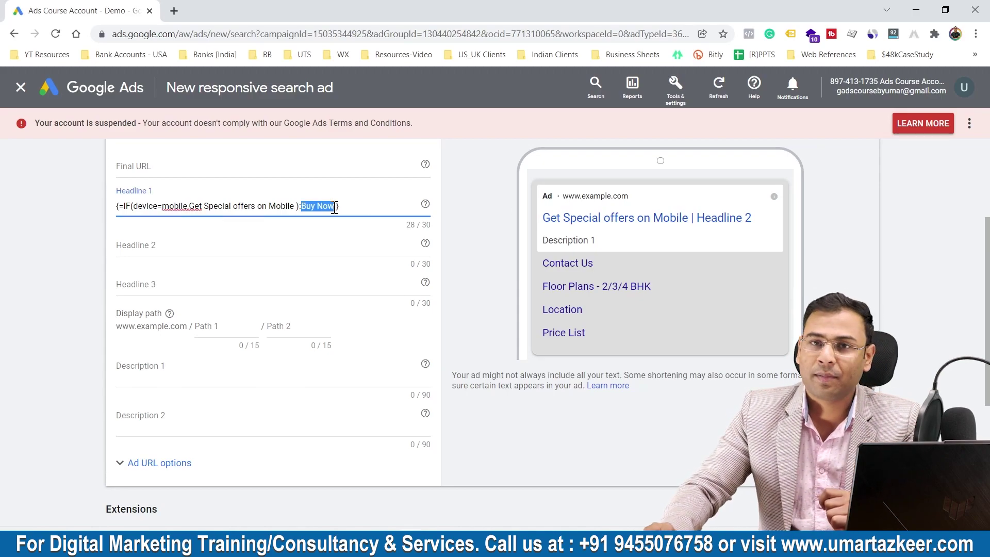
left_click(391, 207)
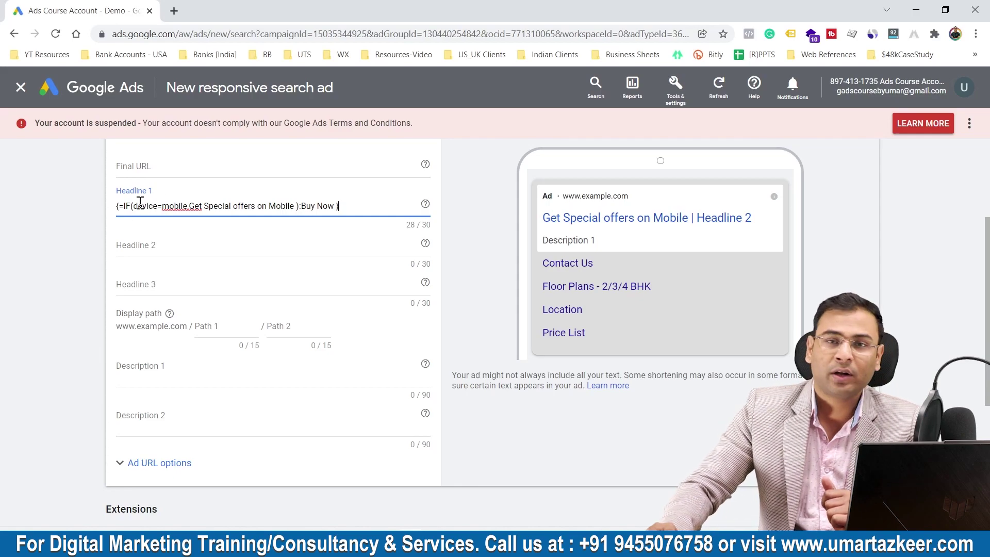
Insert an IF function in Description 1 with the condition that the audience is one of ReMA_Demo1.
scroll(300, 278, "down", 1)
left_click(175, 294)
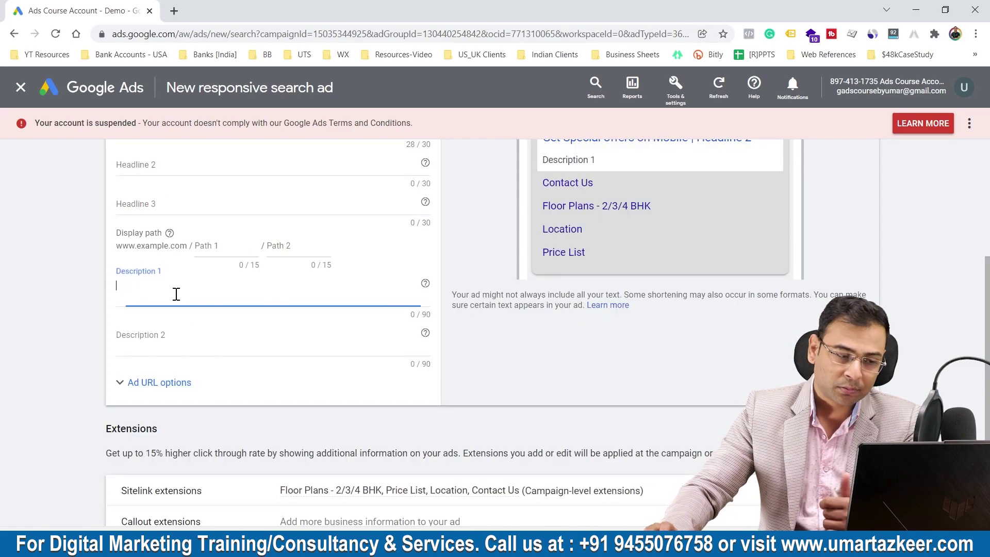
type("{")
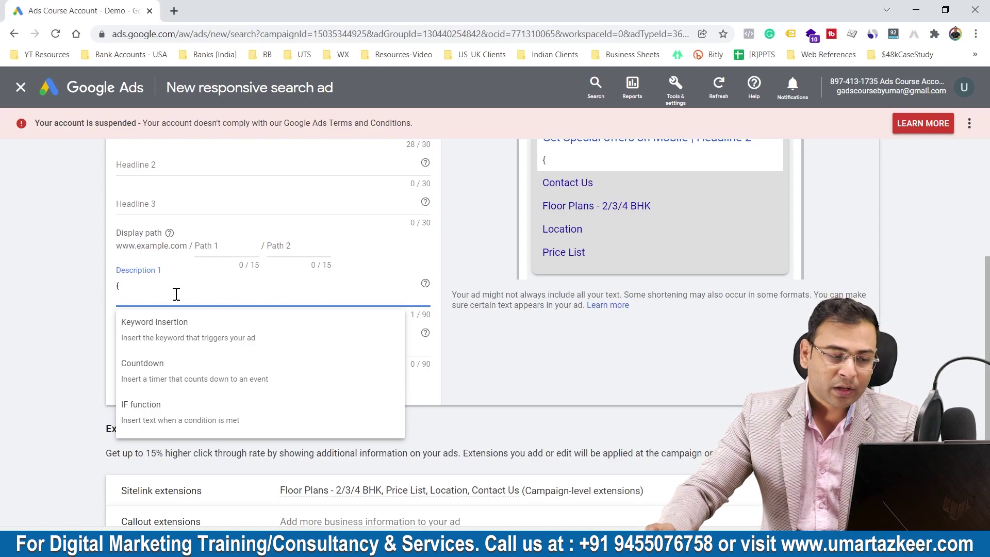
left_click(196, 408)
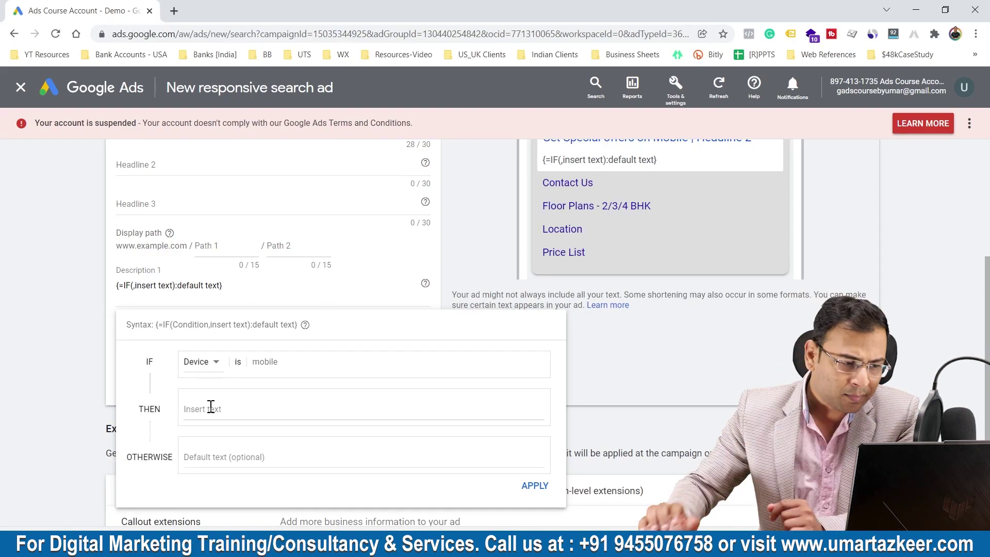
left_click(211, 361)
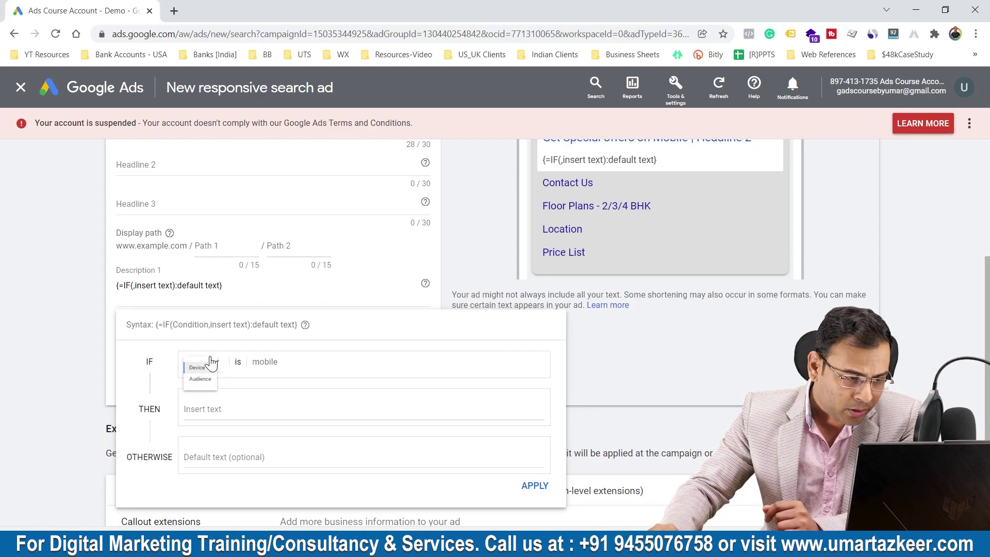
left_click(212, 399)
left_click(338, 363)
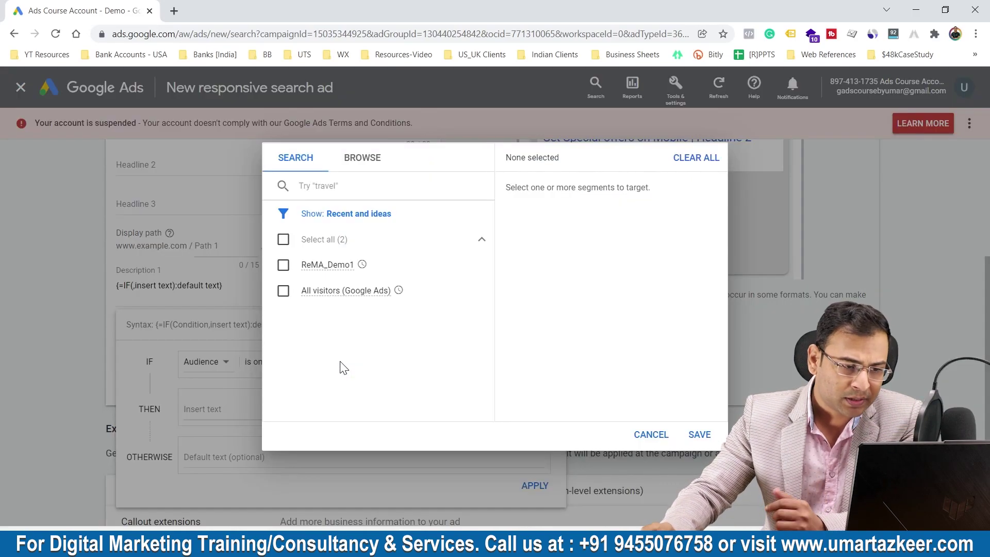
left_click(283, 265)
left_click(699, 434)
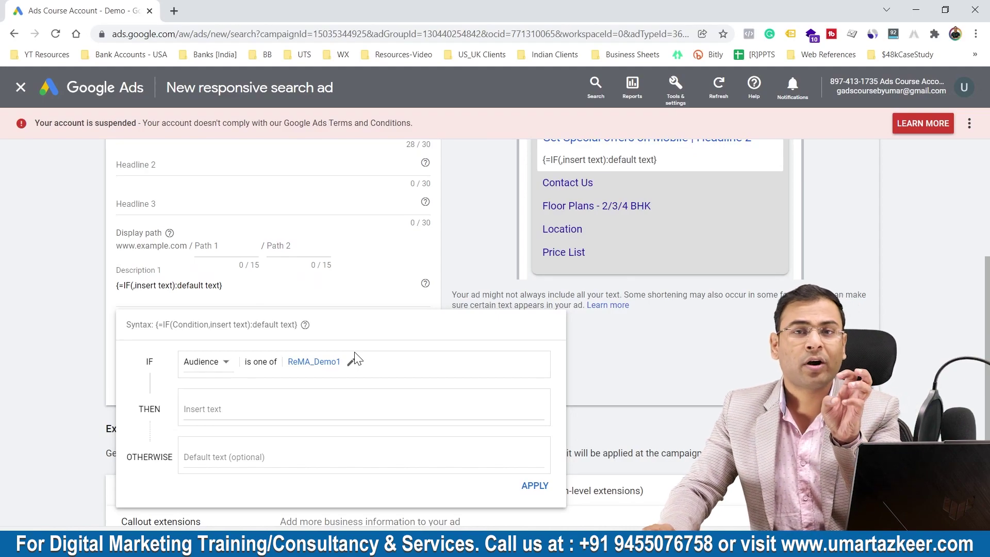
Apply the Description 1 IF function with the insert text "Special Offer 20% Off" and the default text "Buy Now".
left_click(318, 407)
type("Special Offer")
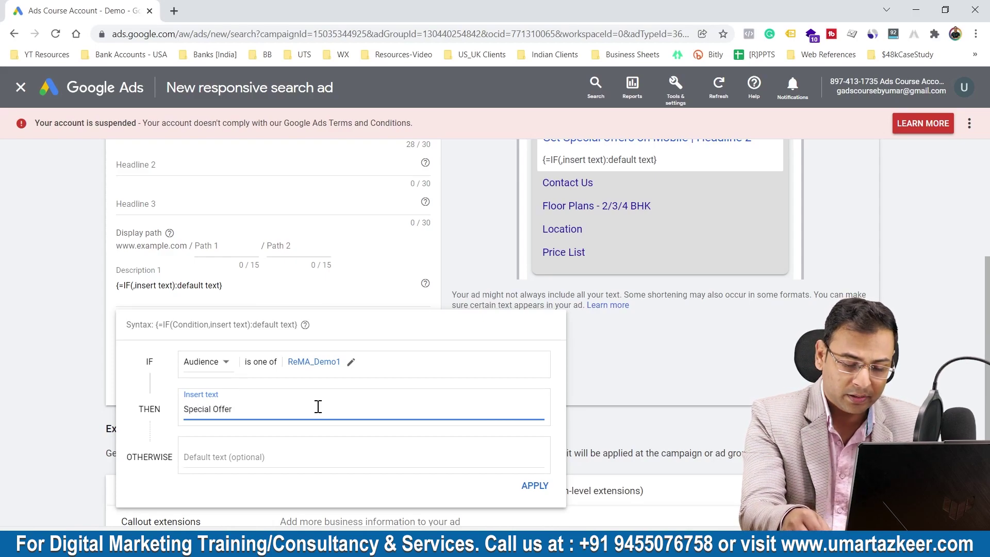
type(" 20% Off")
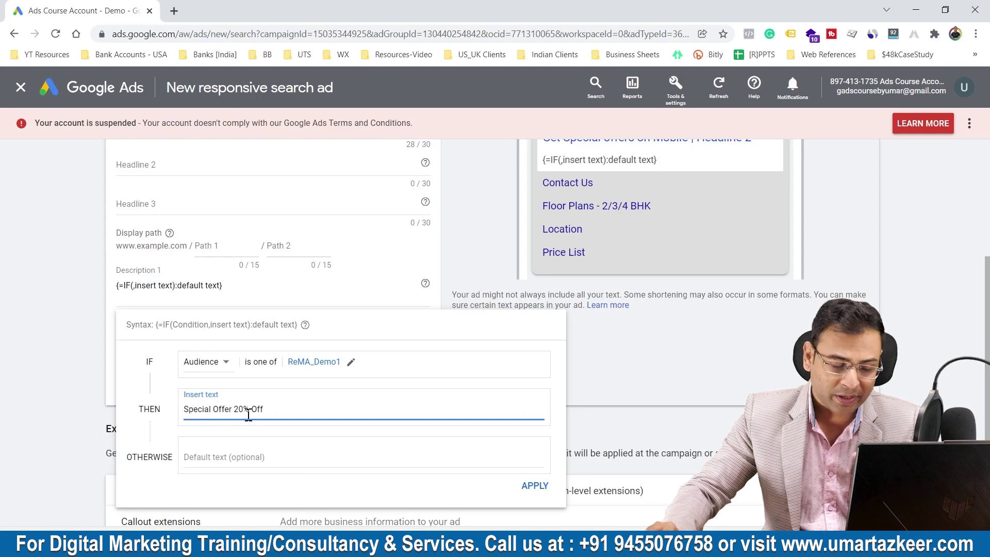
left_click(268, 452)
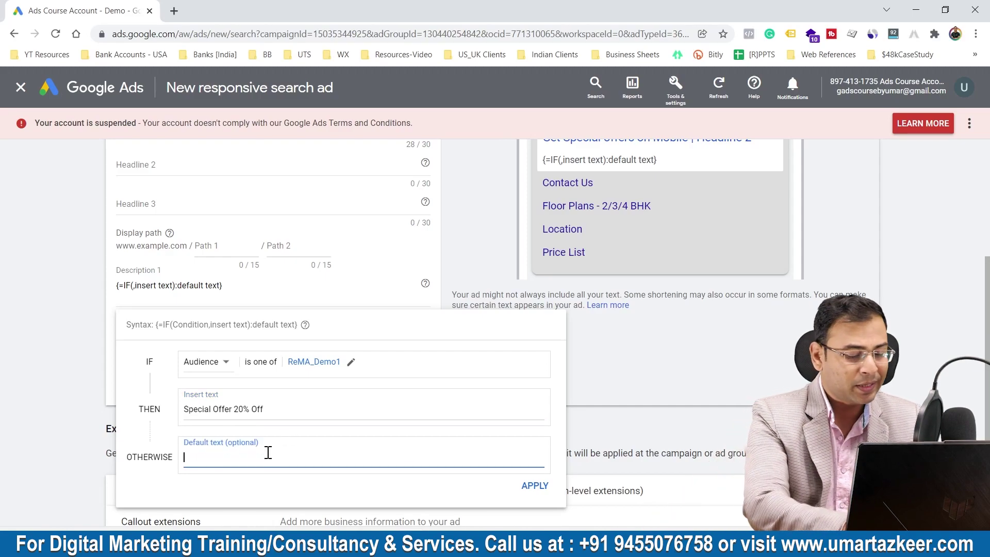
type("BUy Now")
key("BackSpace")
key("BackSpace")
key("BackSpace")
key("BackSpace")
key("BackSpace")
key("BackSpace")
key("BackSpace")
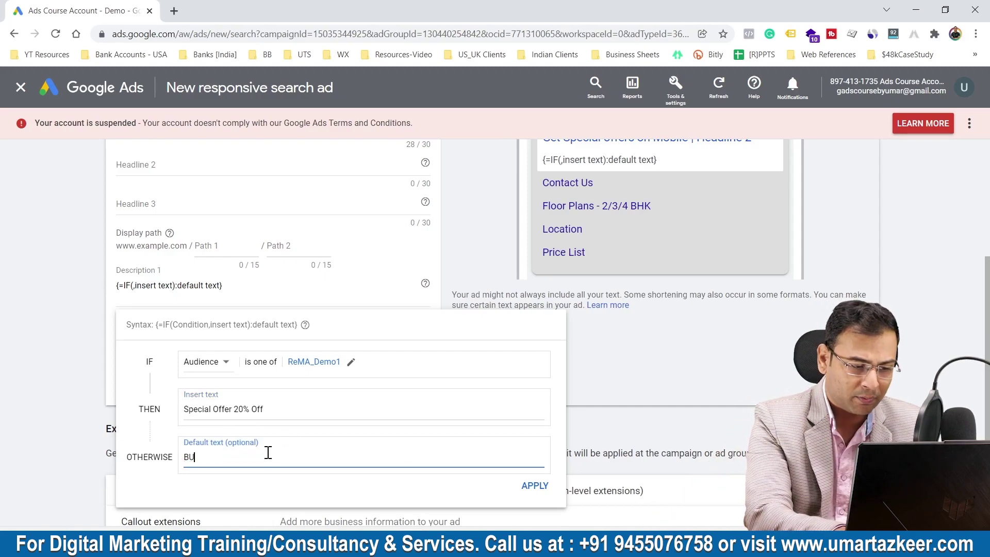
type("uy Now")
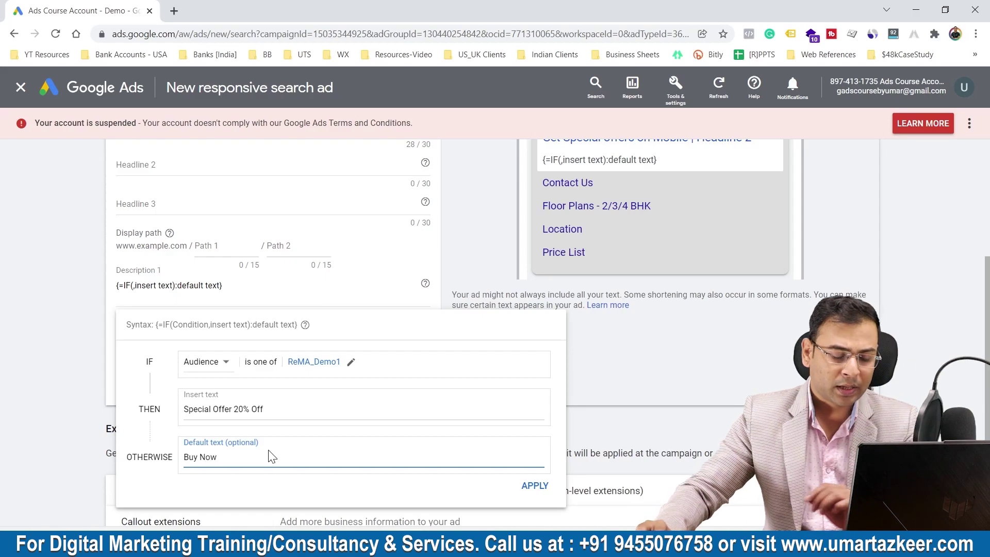
left_click(535, 485)
Examine how the headline and description appear in the mobile and desktop ad previews.
scroll(621, 397, "up", 2)
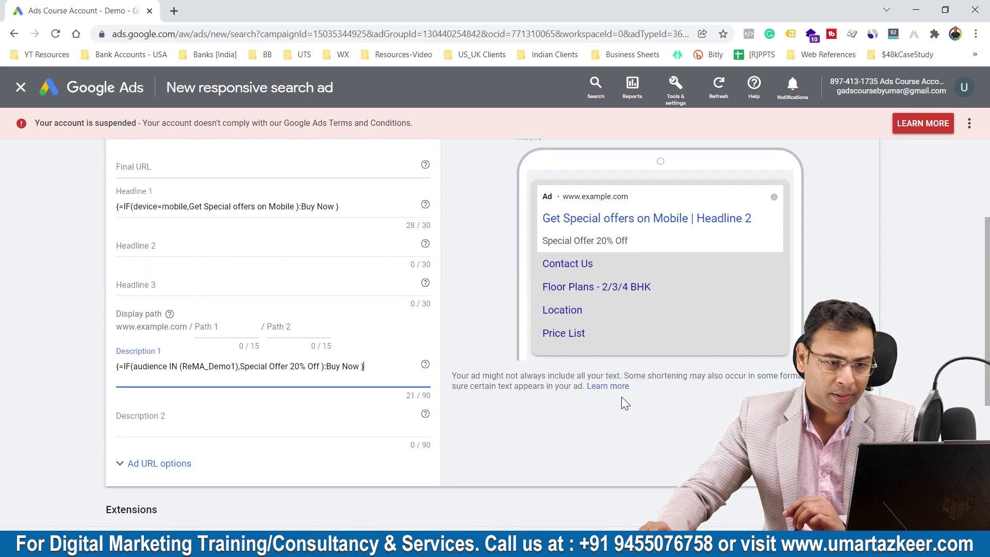
scroll(596, 267, "up", 3)
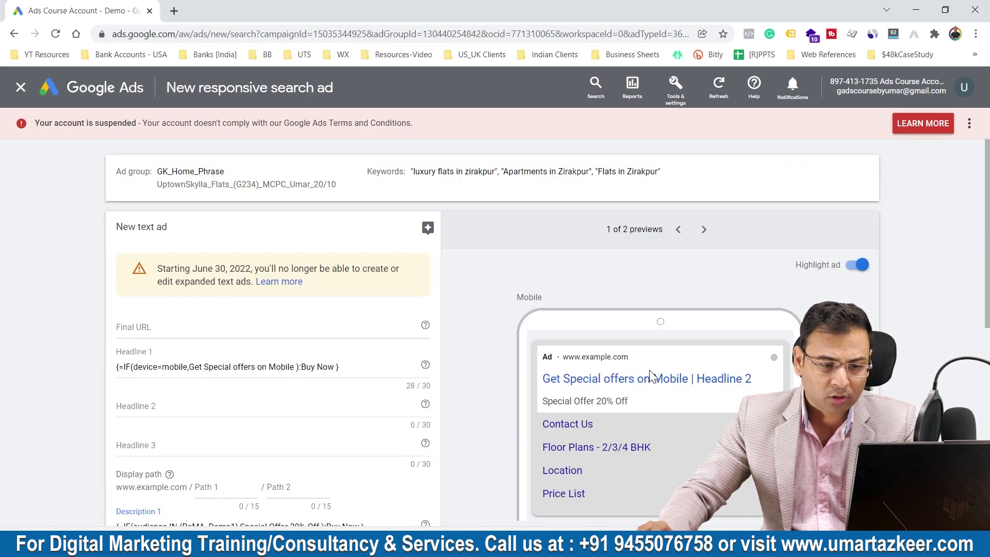
scroll(612, 230, "down", 3)
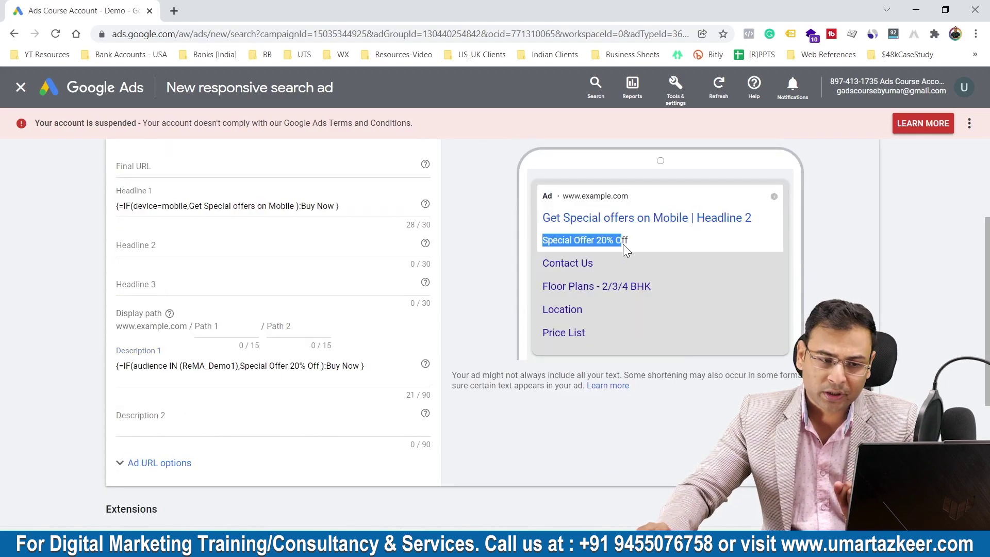
left_click_drag(658, 244, 573, 241)
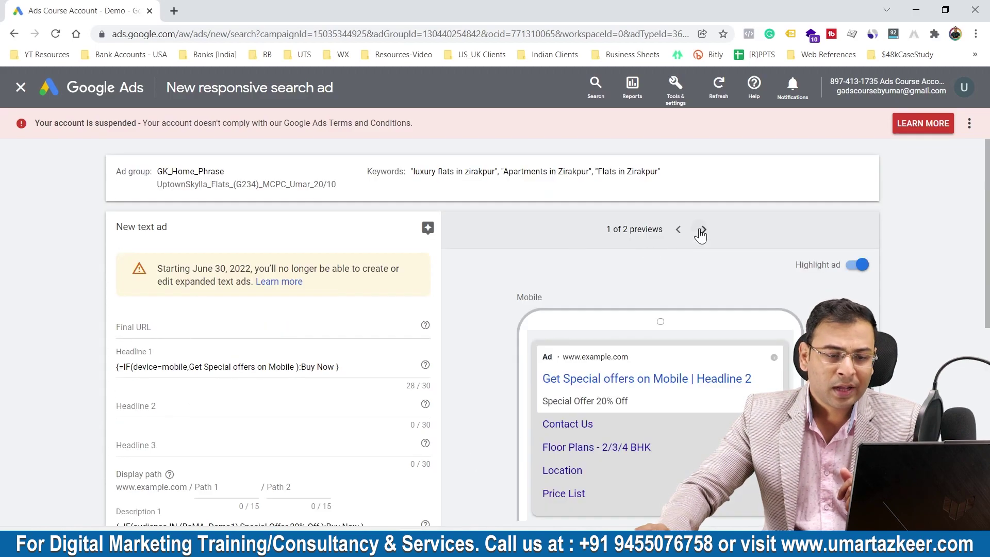
left_click(703, 230)
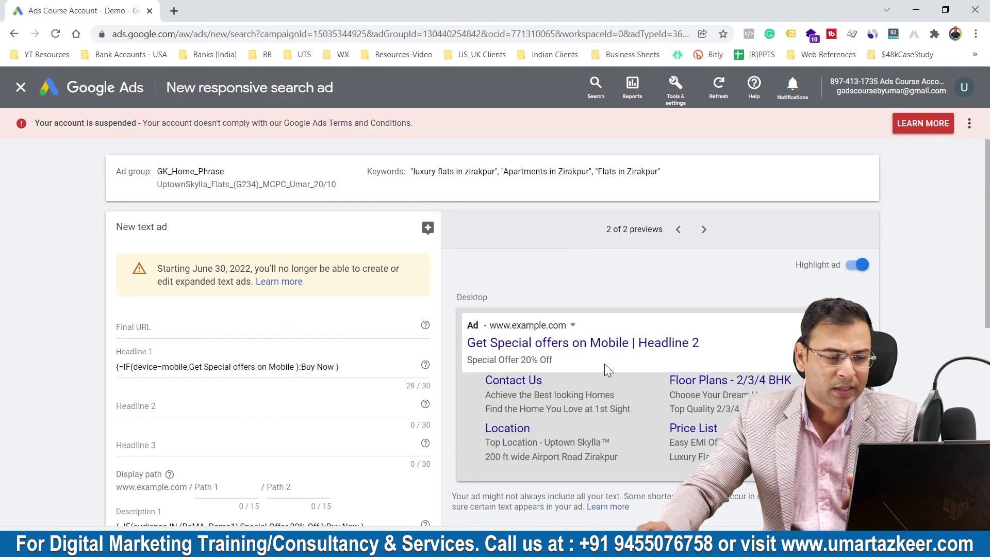
scroll(472, 400, "down", 7)
scroll(235, 361, "up", 8)
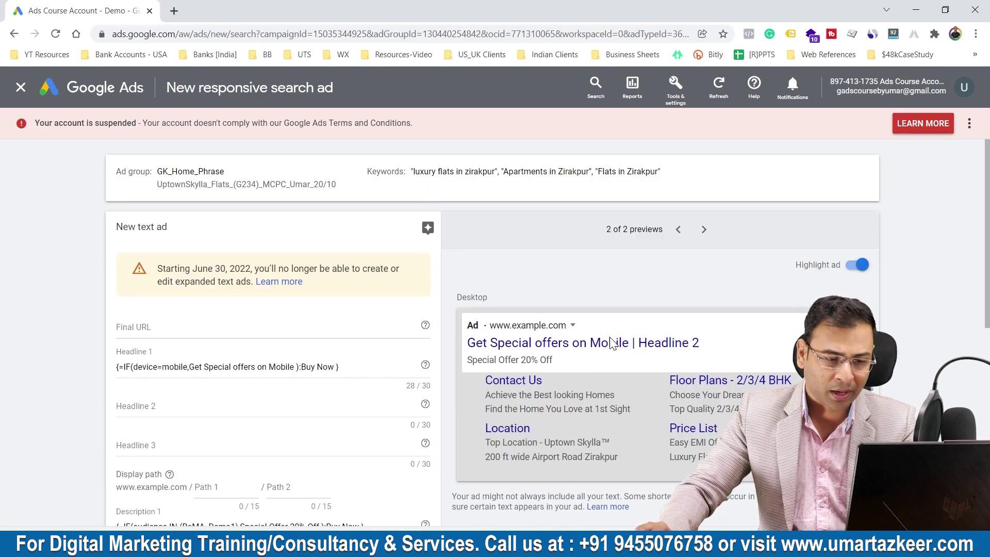
Examine the description text in the ad previews and the default text in the Description 1 IF function.
left_click_drag(561, 362, 465, 361)
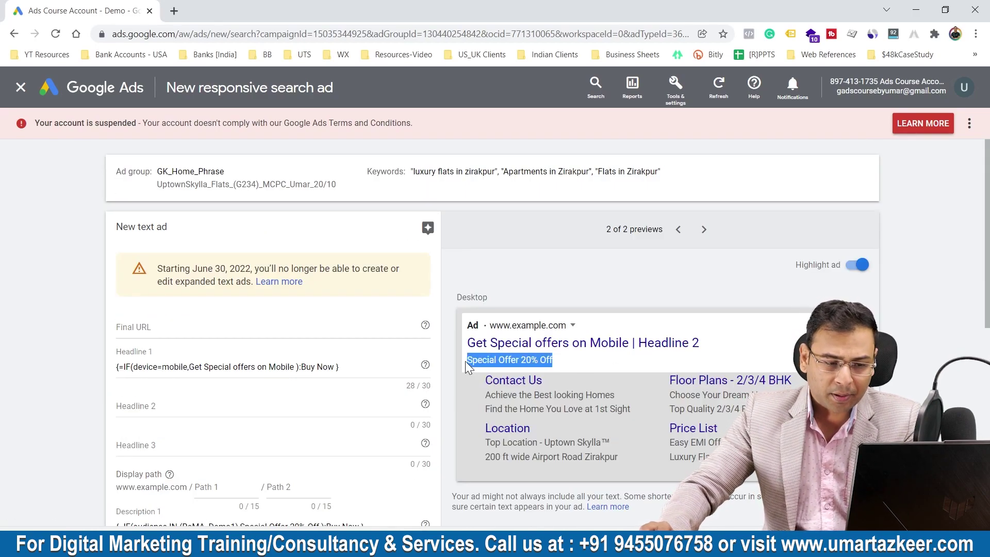
left_click(678, 229)
left_click(705, 230)
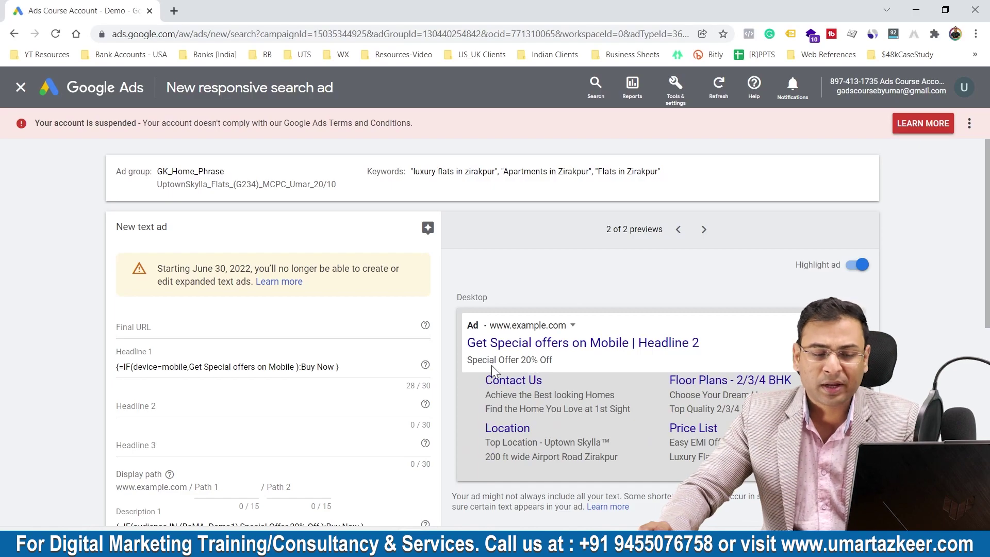
left_click_drag(491, 365, 628, 364)
scroll(602, 336, "down", 5)
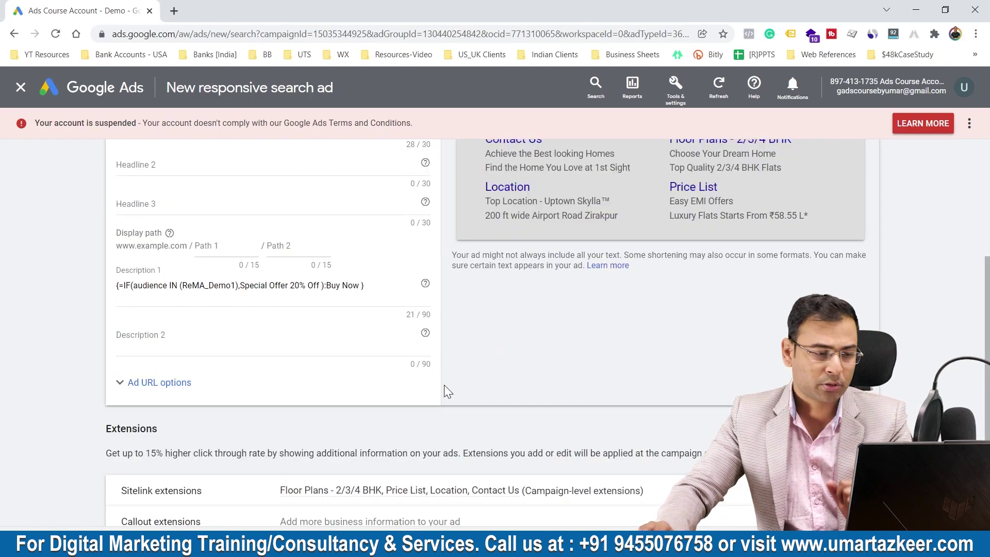
scroll(448, 392, "down", 2)
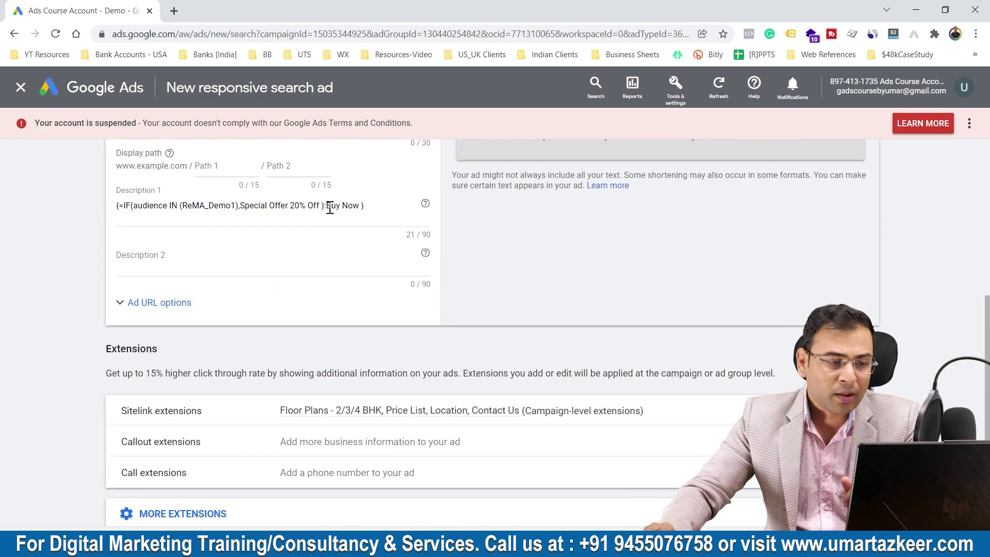
left_click(385, 209)
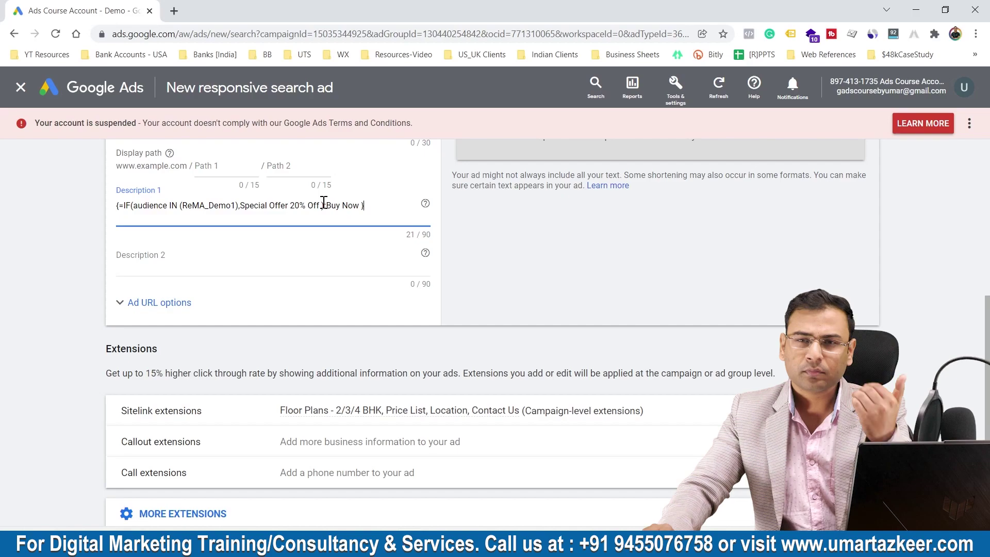
left_click_drag(323, 205, 349, 206)
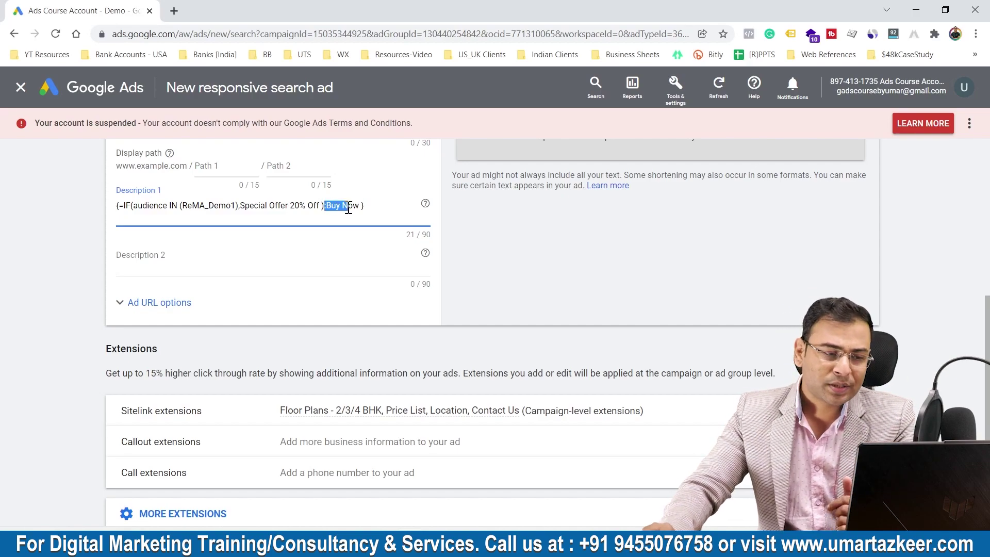
left_click(382, 210)
left_click(550, 229)
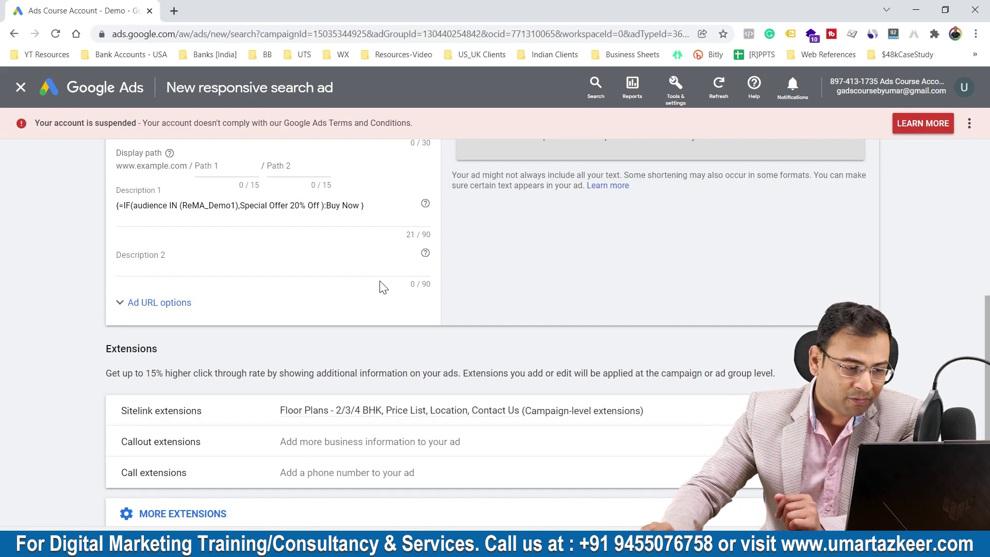
Leave the new text ad without saving it and open the campaign's existing responsive search ad for editing.
scroll(382, 286, "up", 6)
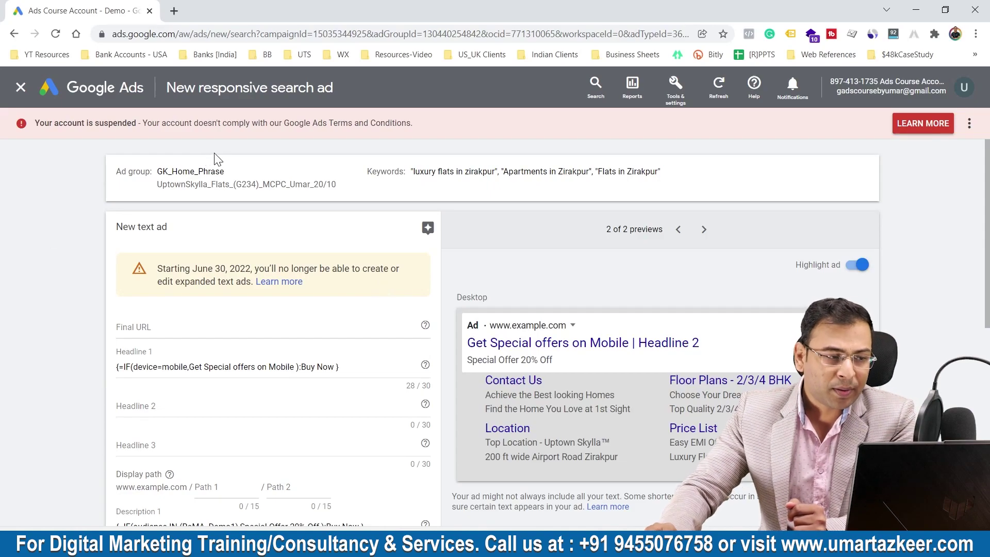
left_click(25, 89)
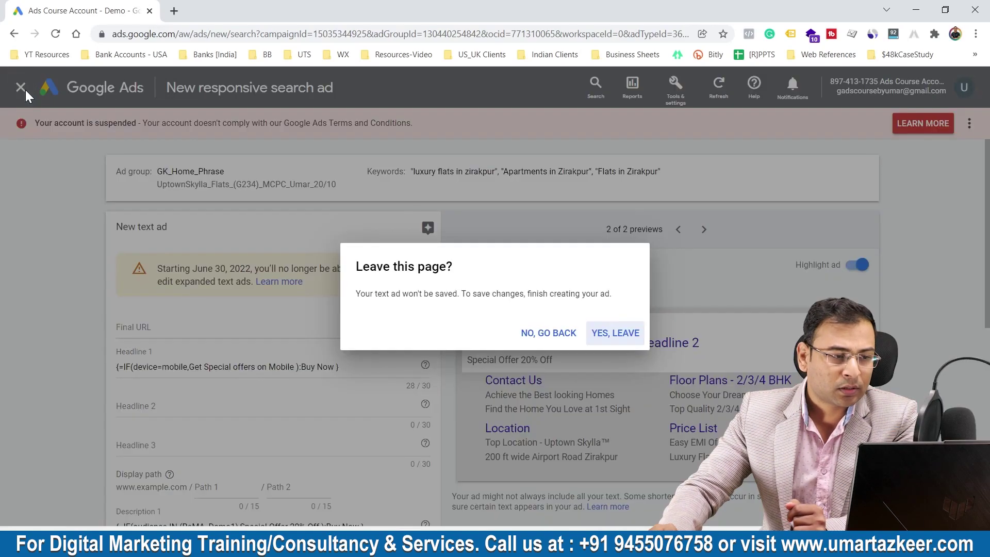
left_click(621, 334)
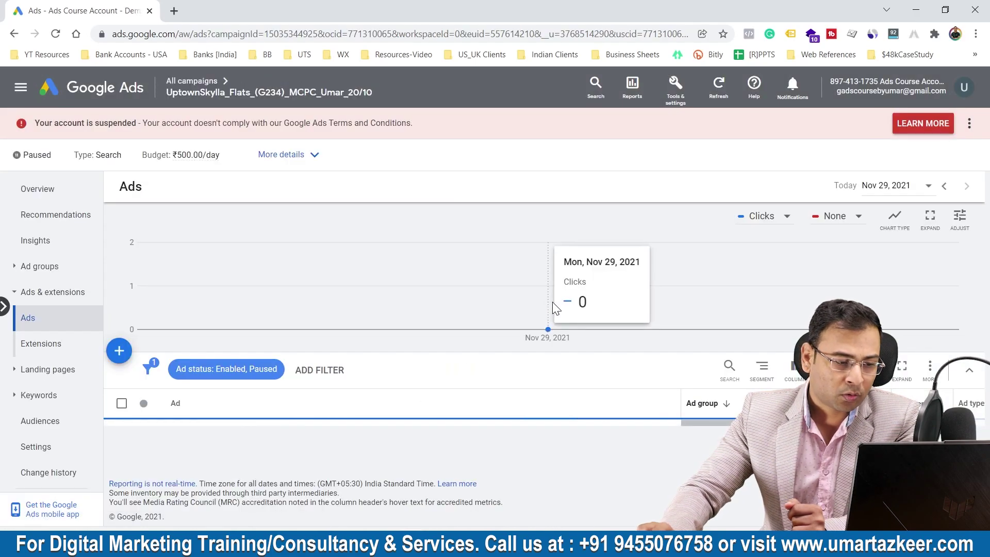
left_click(668, 368)
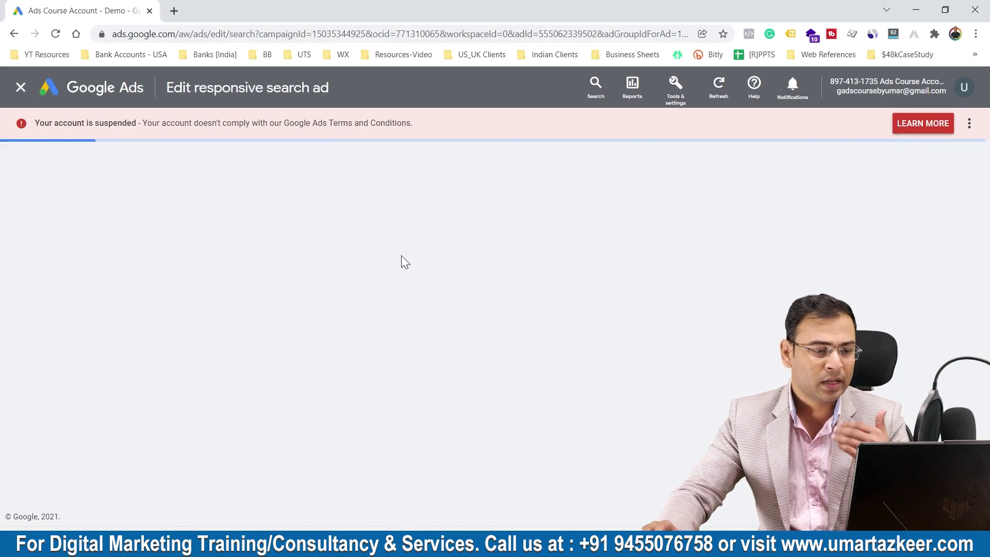
Replace the first headline "Uptown Skylla ™" with a location insertion using the City format.
scroll(381, 281, "down", 5)
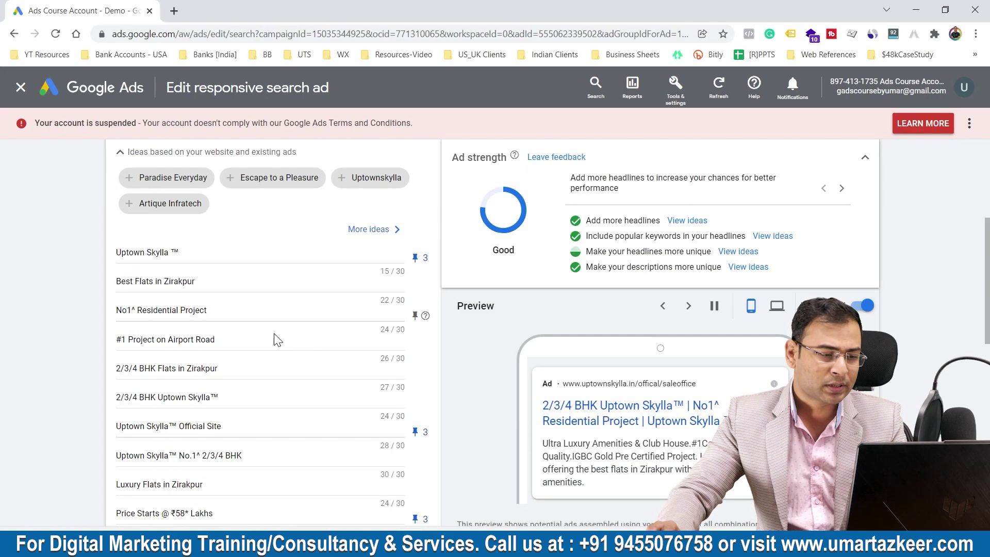
left_click(207, 256)
key("ctrl+a")
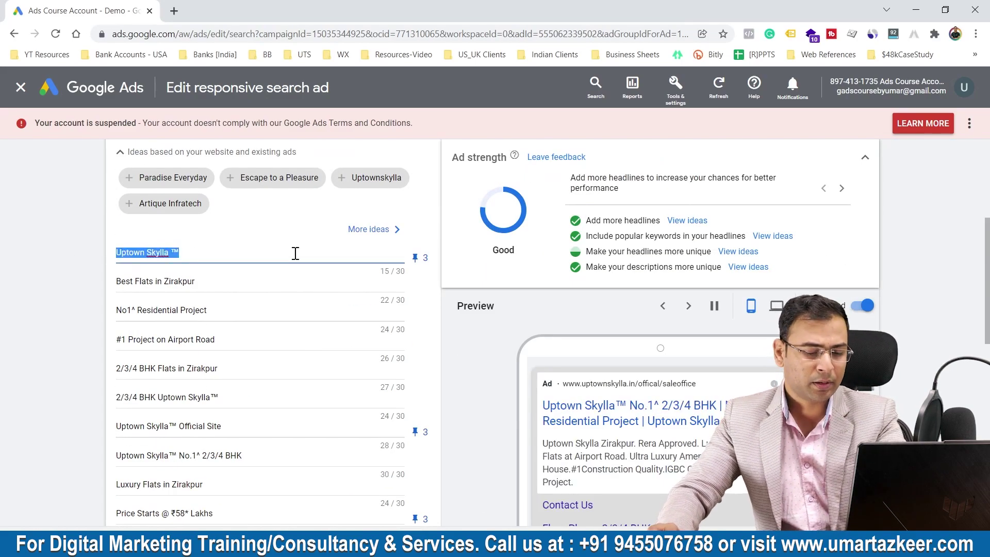
key("BackSpace")
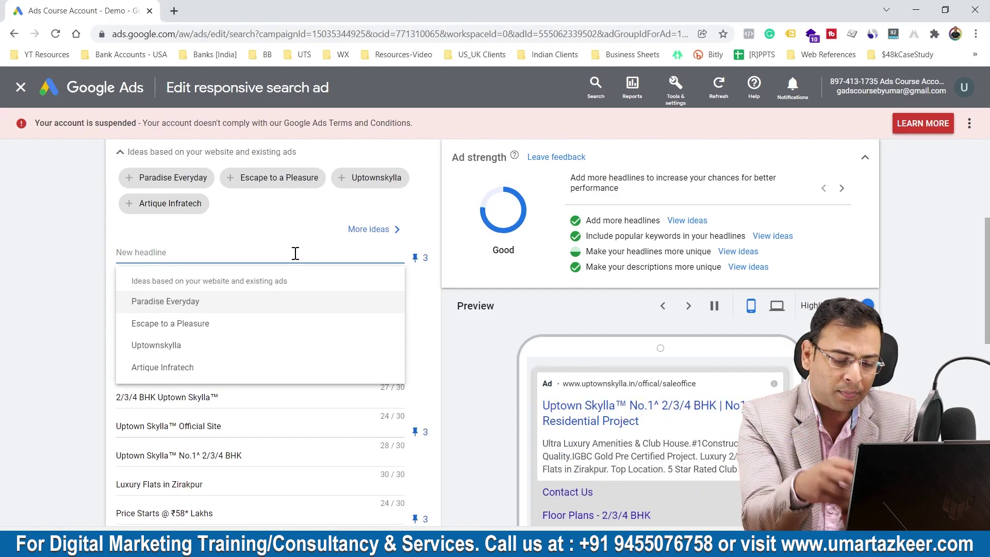
key("Escape")
type("{")
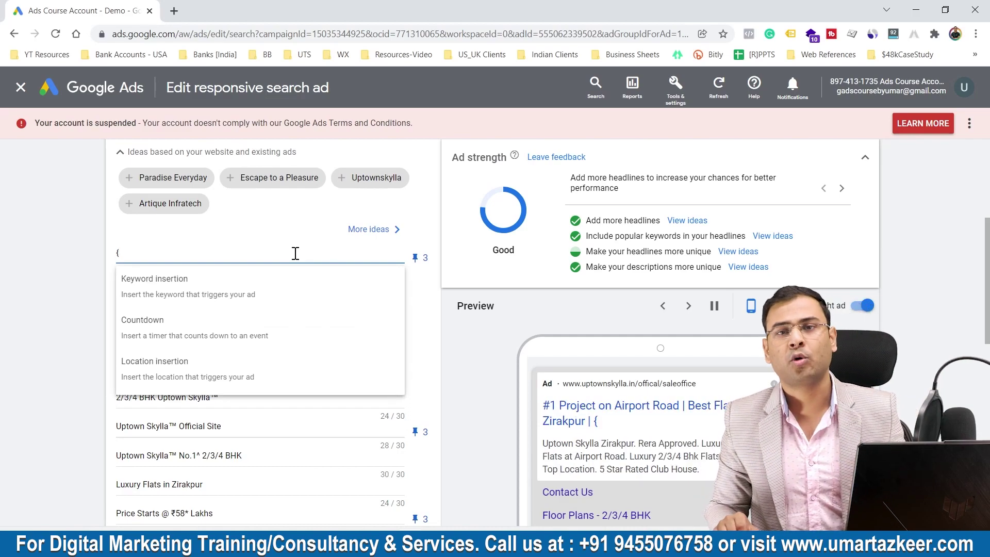
left_click(178, 376)
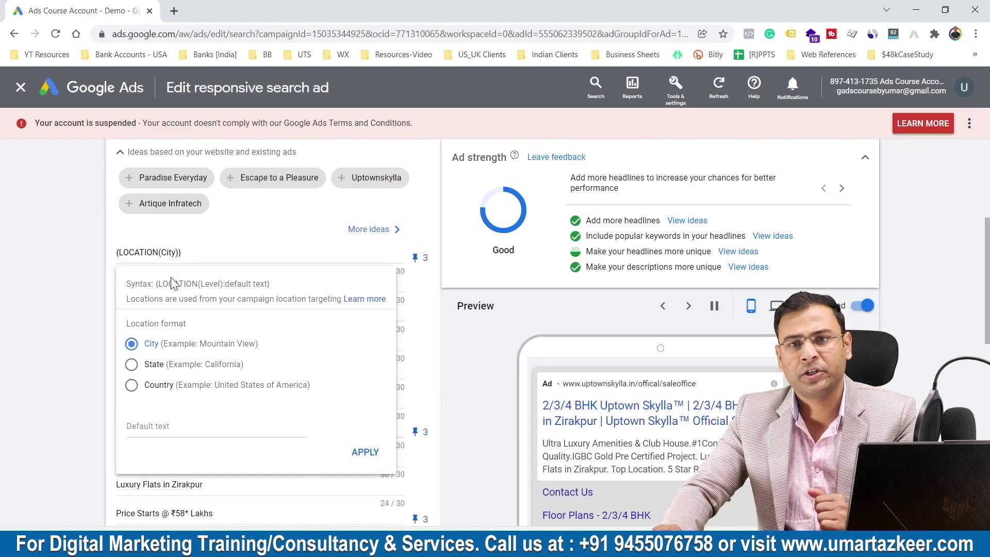
Switch to Notepad and add the line "Drycleaning Services in" below "Best Plumbers in".
key("alt+Tab")
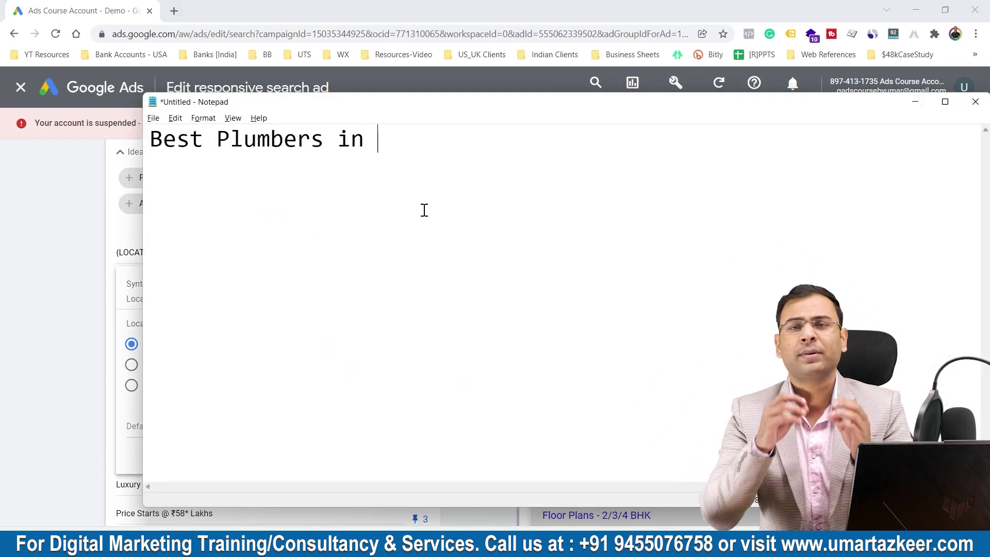
key("Return")
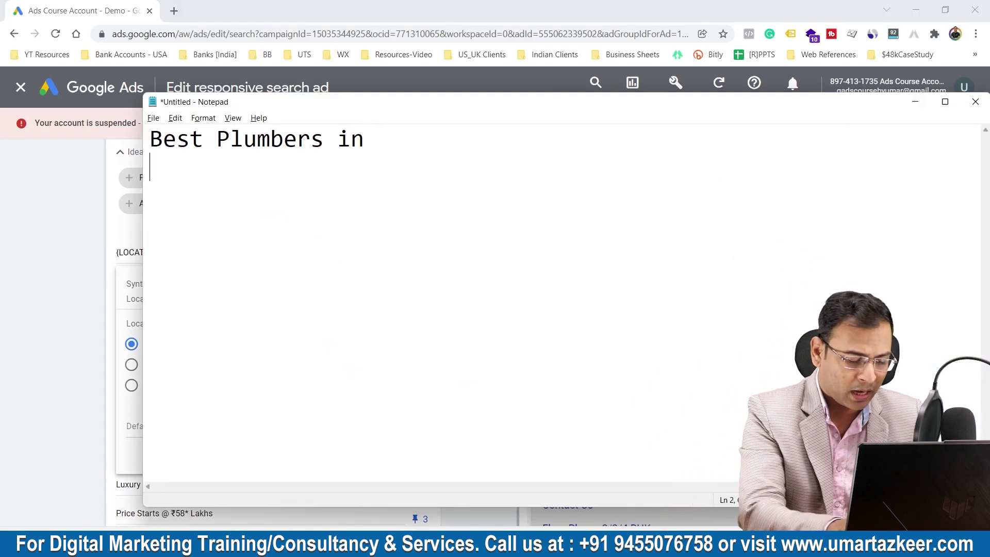
type("Drycleaning")
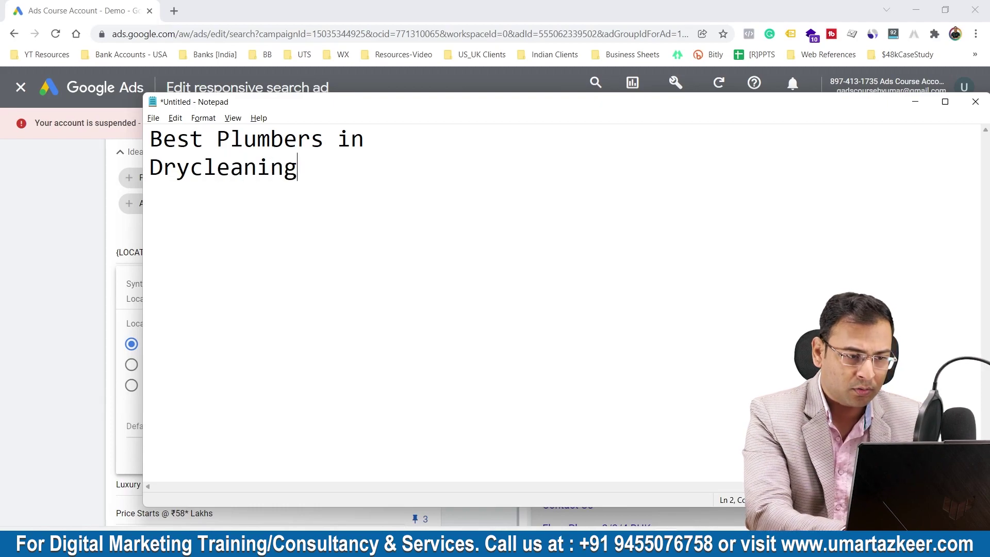
type(" Services in")
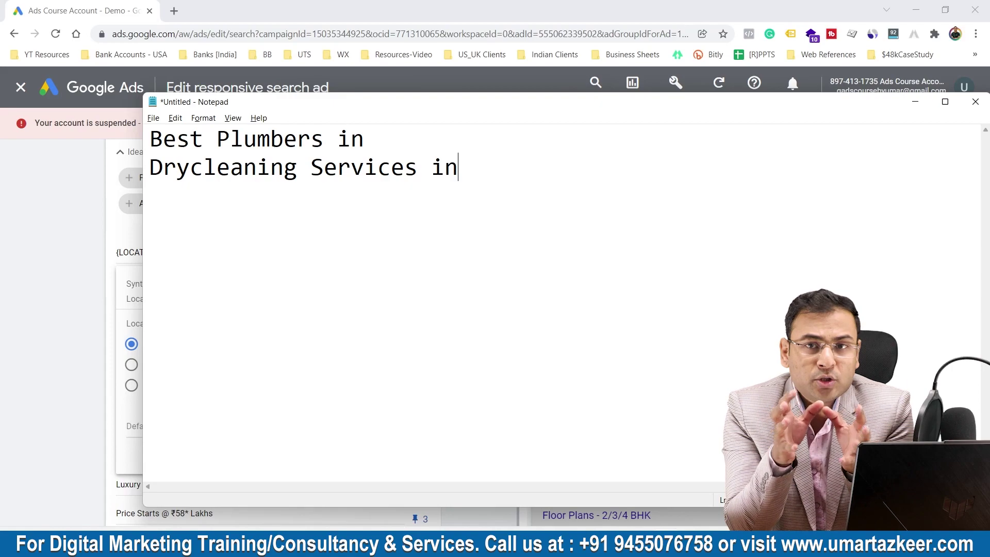
Start a city list two blank lines below the service phrases with Lucknow, Delhi, Mumbai and Chennai, one per line.
key("Return")
key("Return")
key("Return")
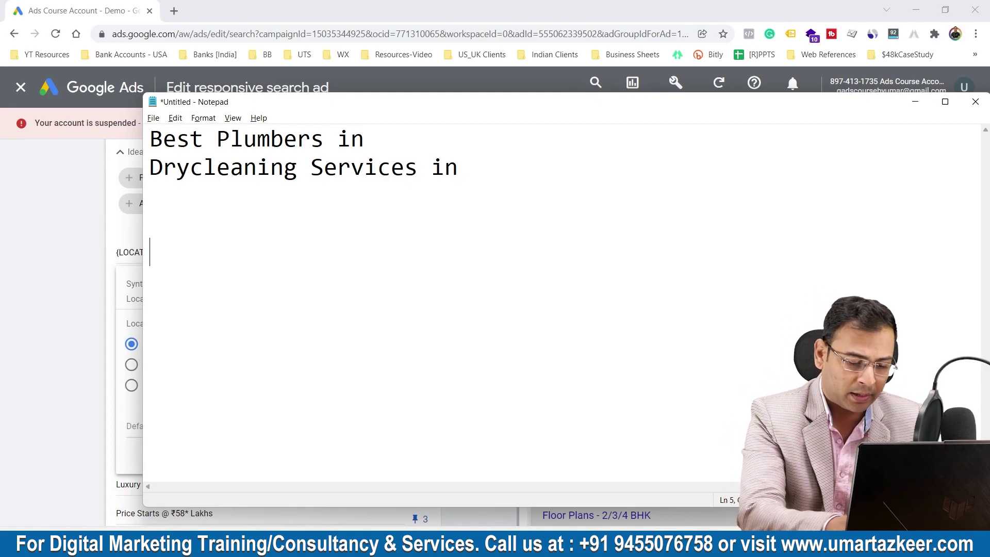
type("Lucknow")
key("Return")
type("Delhii")
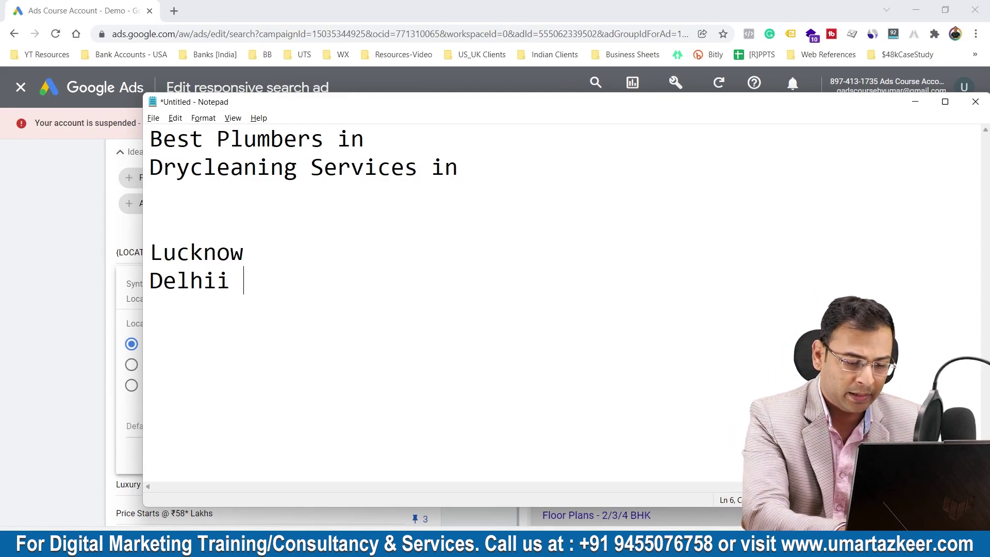
key("BackSpace")
key("Return")
type("Mumbai")
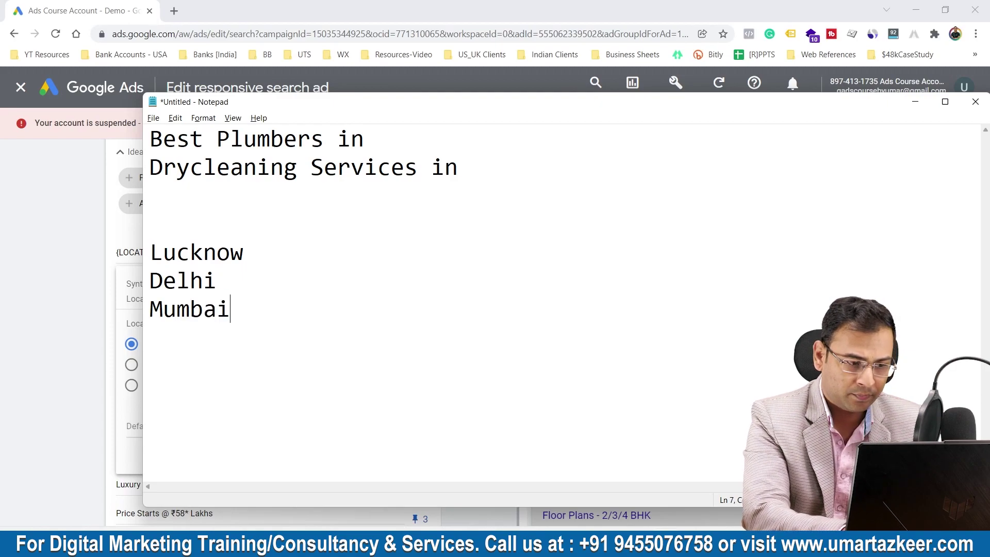
key("Return")
type("Chennai 4")
key("Return")
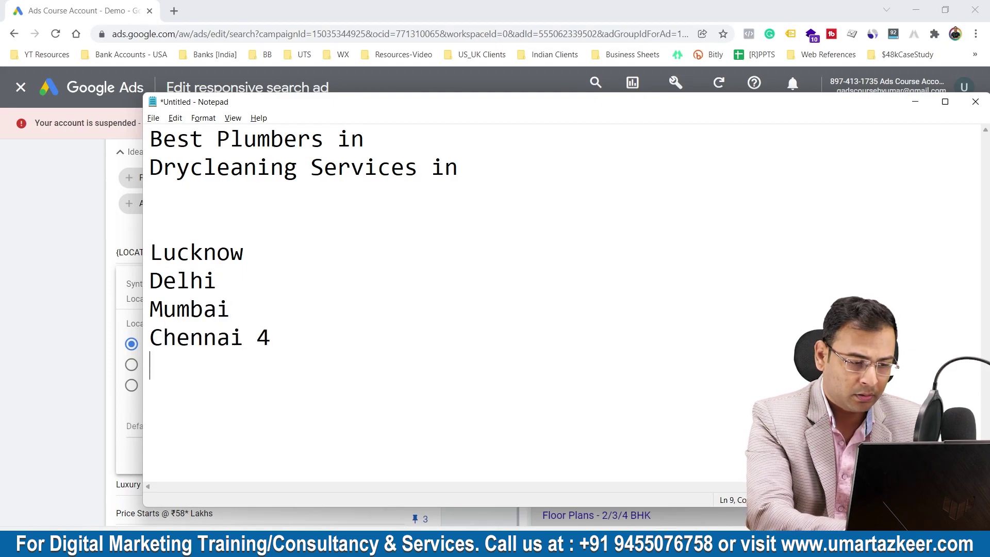
key("Up")
key("End")
key("BackSpace")
Extend the city list with Pune, AGra, Kanpur, Jaipur and Jodhpur, one per line.
key("Down")
type("Pune")
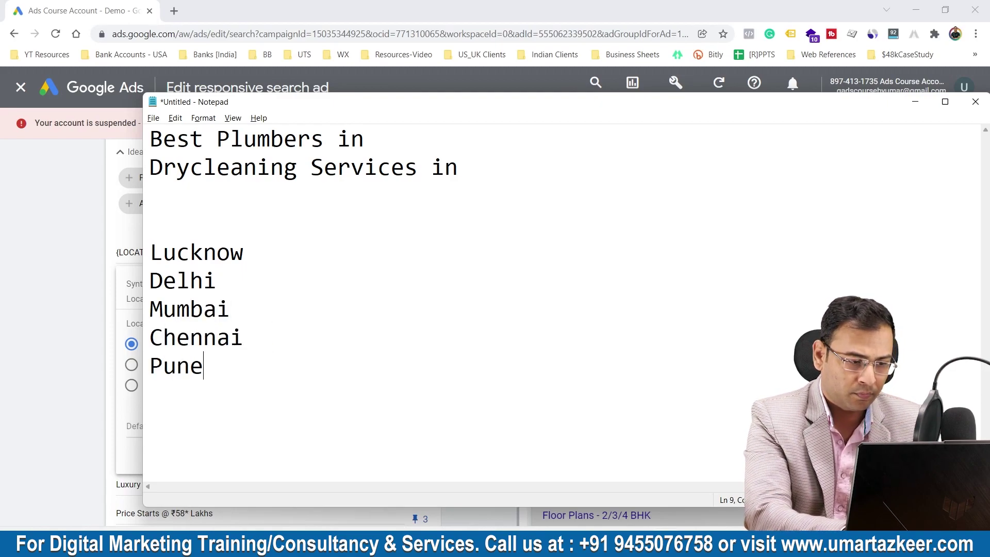
key("Return")
type("AGra")
key("Return")
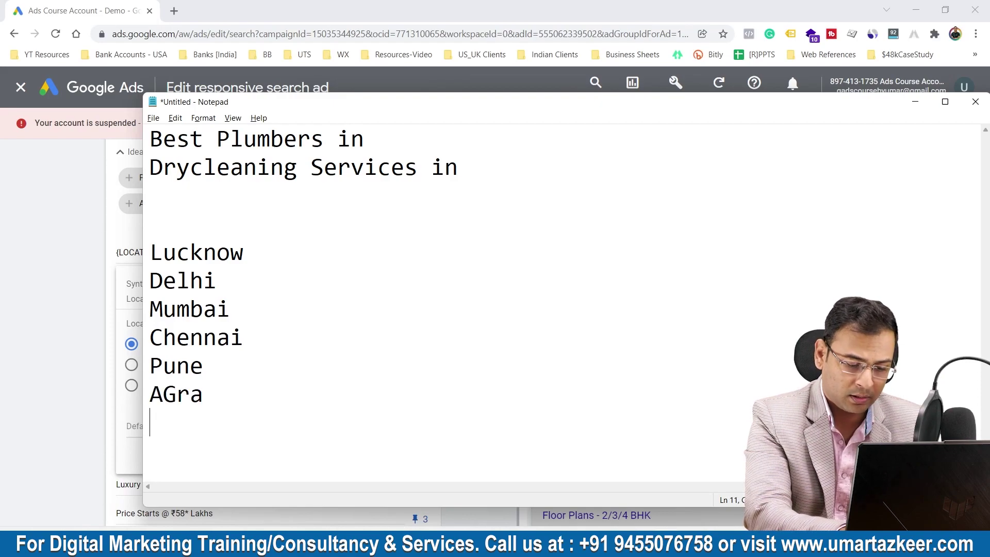
type("Kapur")
key("BackSpace")
key("BackSpace")
key("BackSpace")
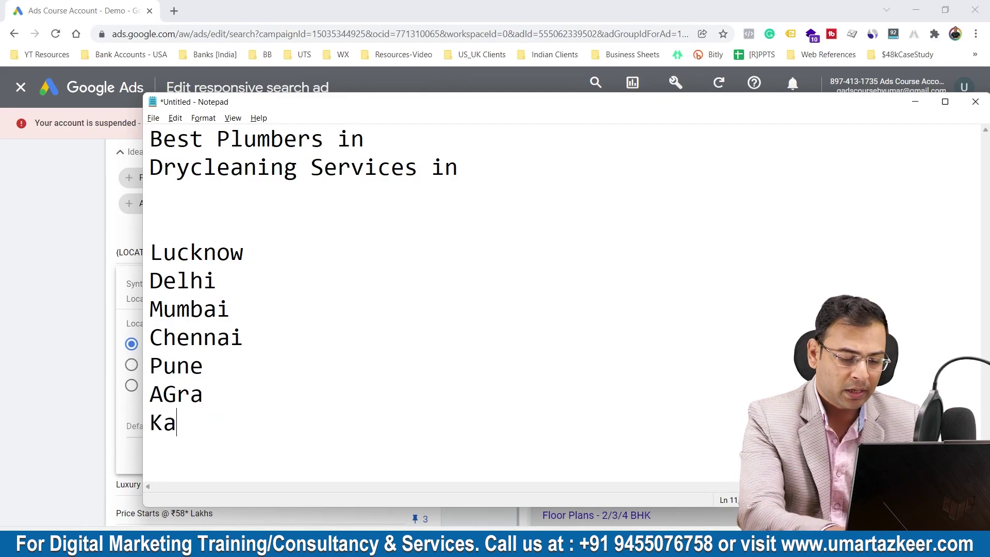
type("npur")
key("Return")
type("Jaipur")
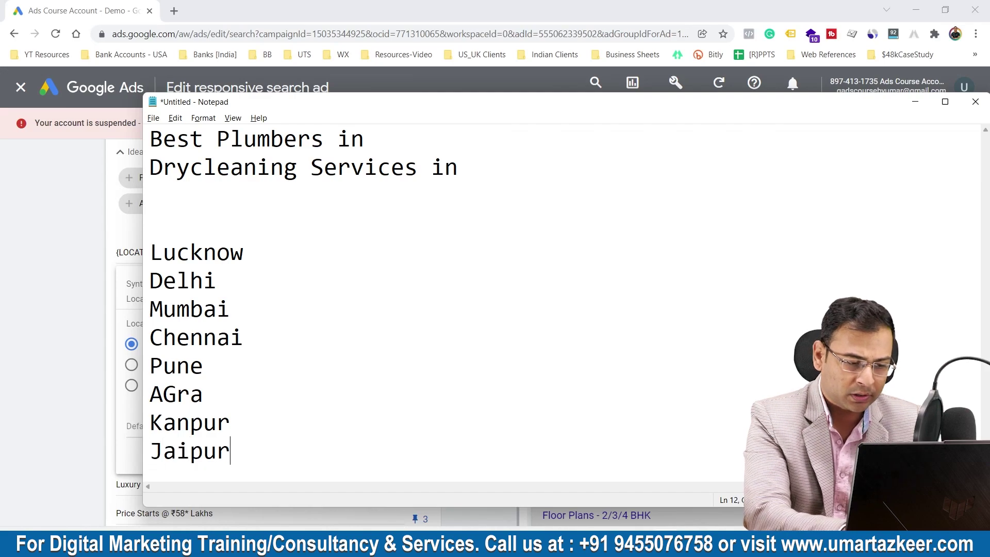
key("Return")
type("Jodhpur")
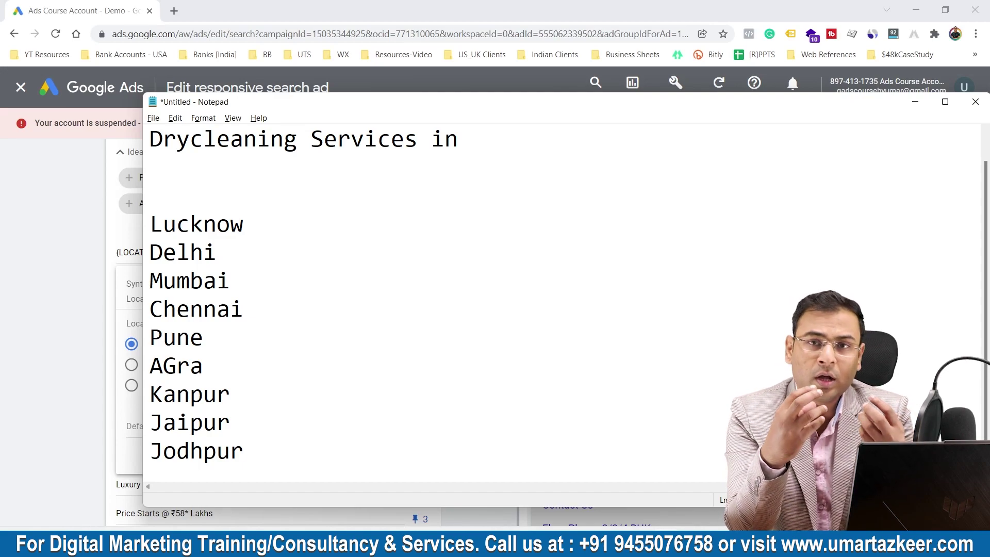
Insert "Best" at the start of the "Drycleaning Services in" line.
key("Up")
key("Up")
key("Up")
key("Up")
key("Up")
key("Up")
key("Up")
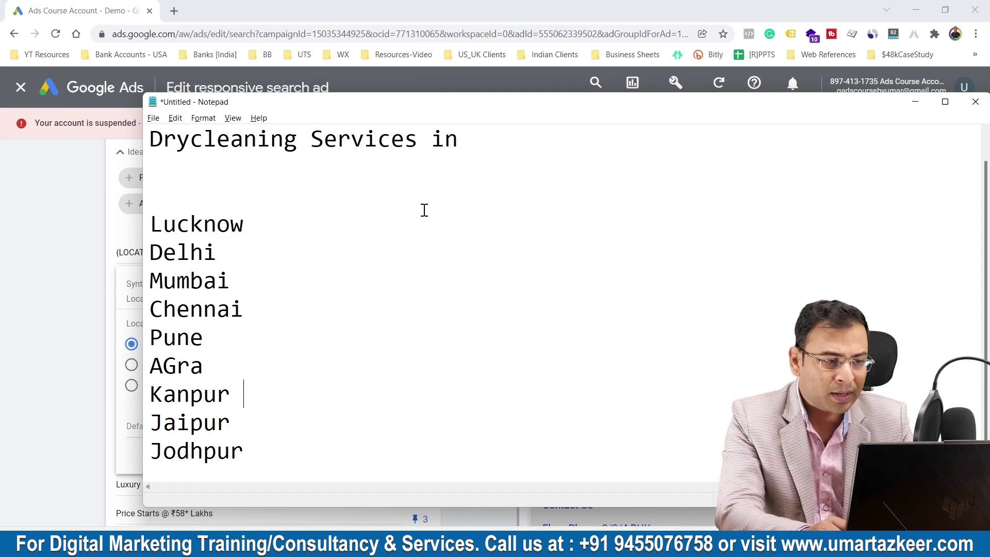
scroll(424, 210, "up", 1)
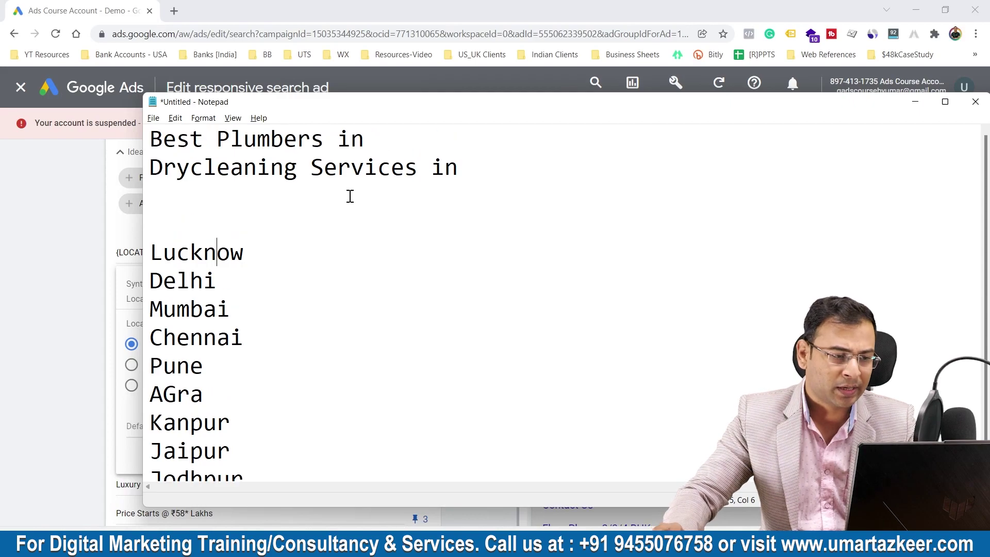
left_click(155, 165)
type("Best")
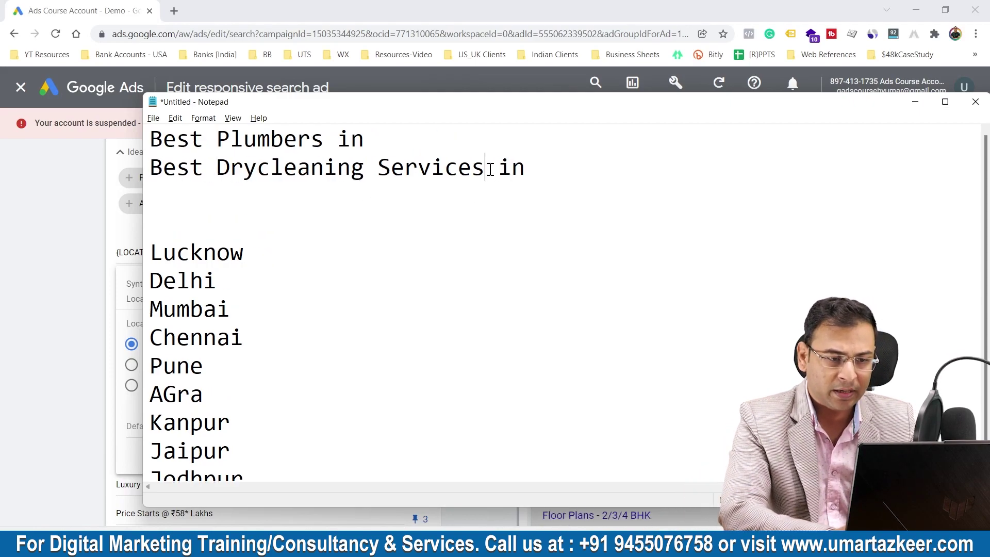
Complete the drycleaning phrase with the city Lucknow and replace that city with Delhi.
left_click(621, 177)
key("BackSpace")
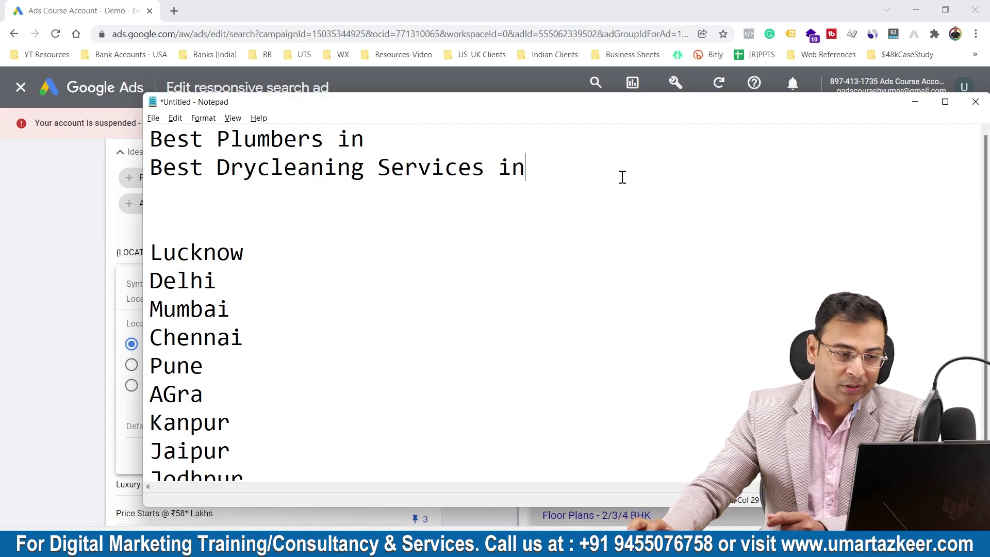
type("Lucknow")
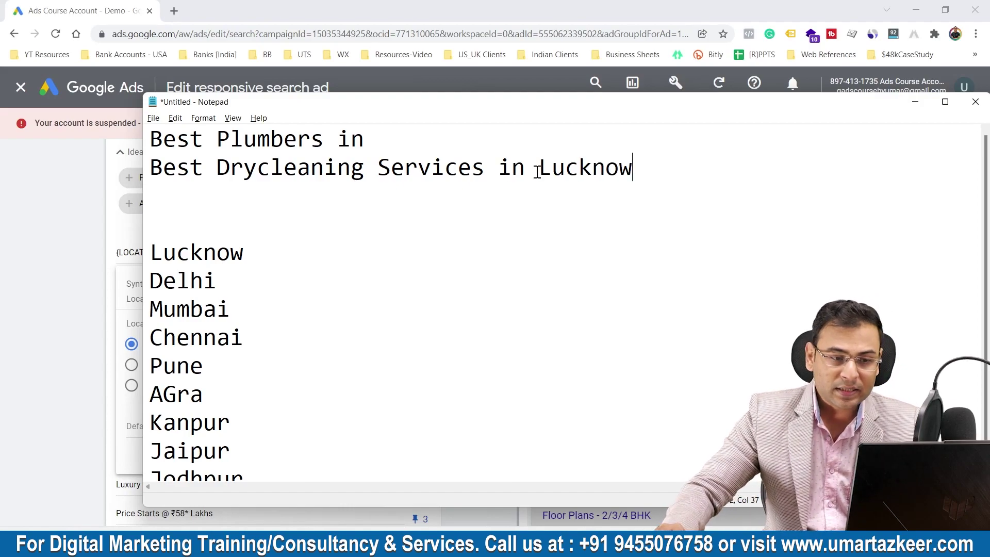
left_click_drag(537, 168, 634, 168)
type("Delhi")
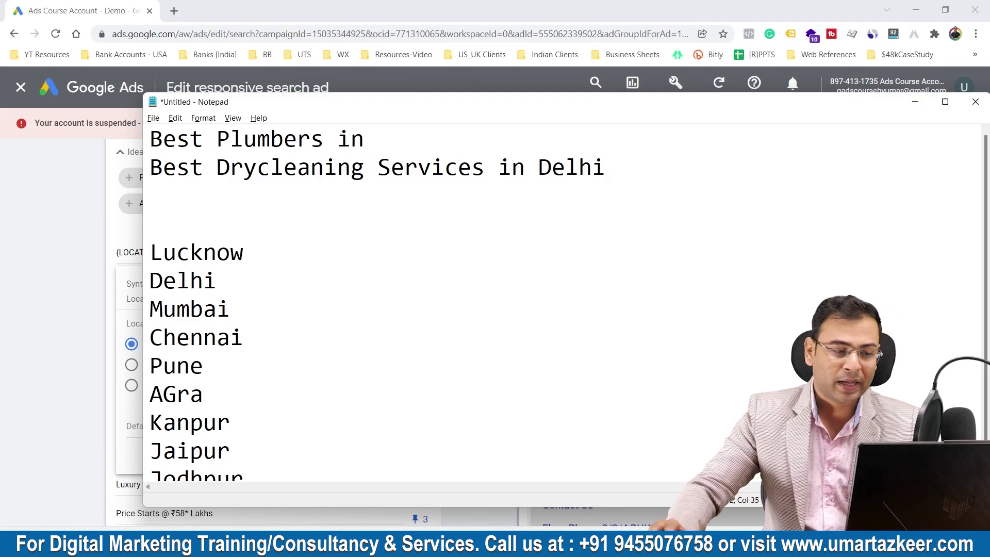
Replace the city at the end of the drycleaning phrase with Mumbai.
left_click_drag(538, 168, 841, 180)
type("Mumbmai")
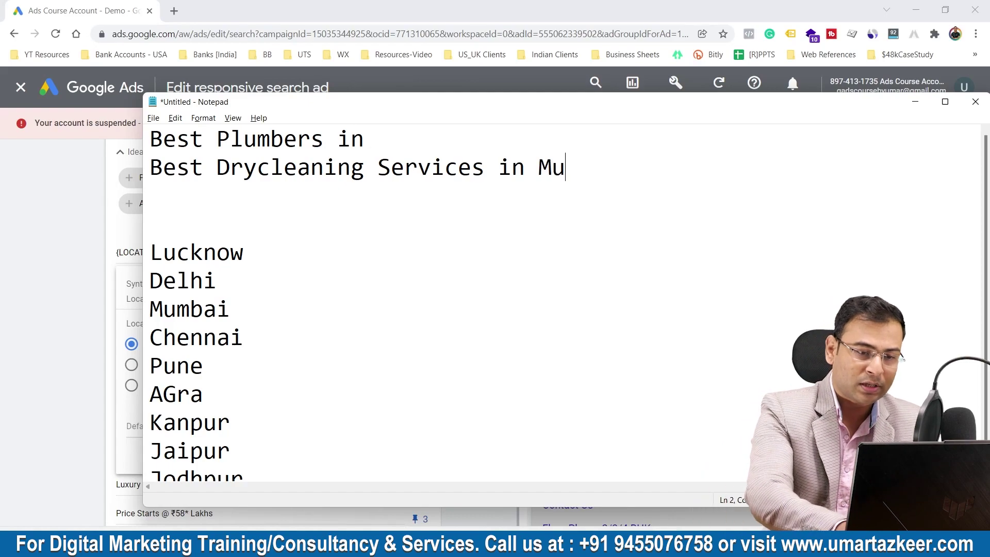
key("BackSpace")
key("BackSpace")
key("BackSpace")
type("aning")
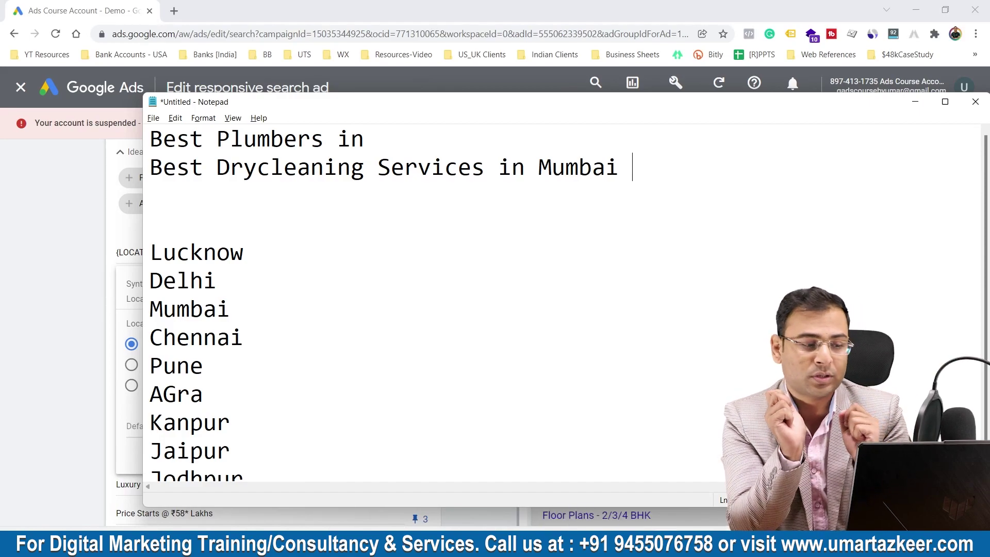
Switch back to Google Ads and replace the {LOCATION(City)} headline with the text "Best Plumbing in".
left_click(919, 106)
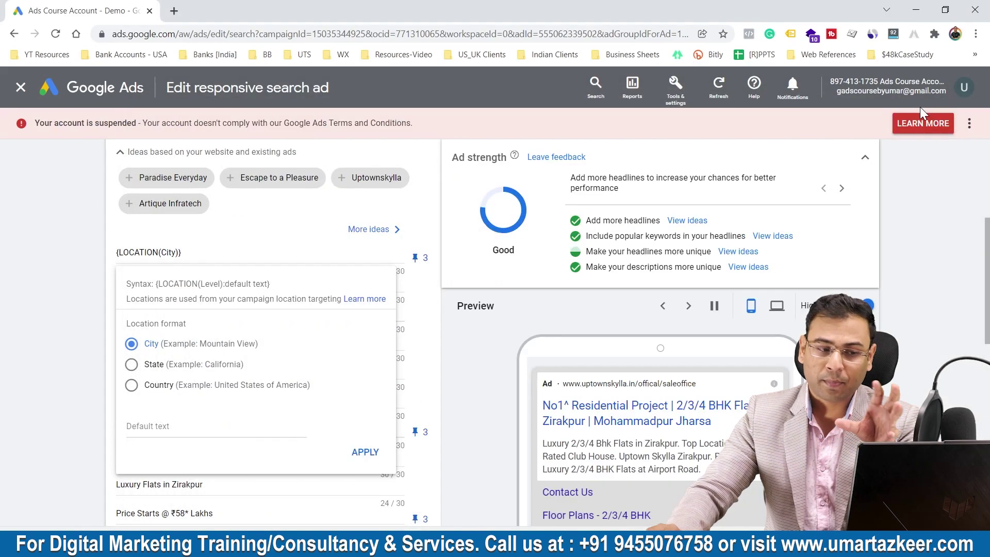
left_click(475, 339)
left_click_drag(234, 252, 59, 251)
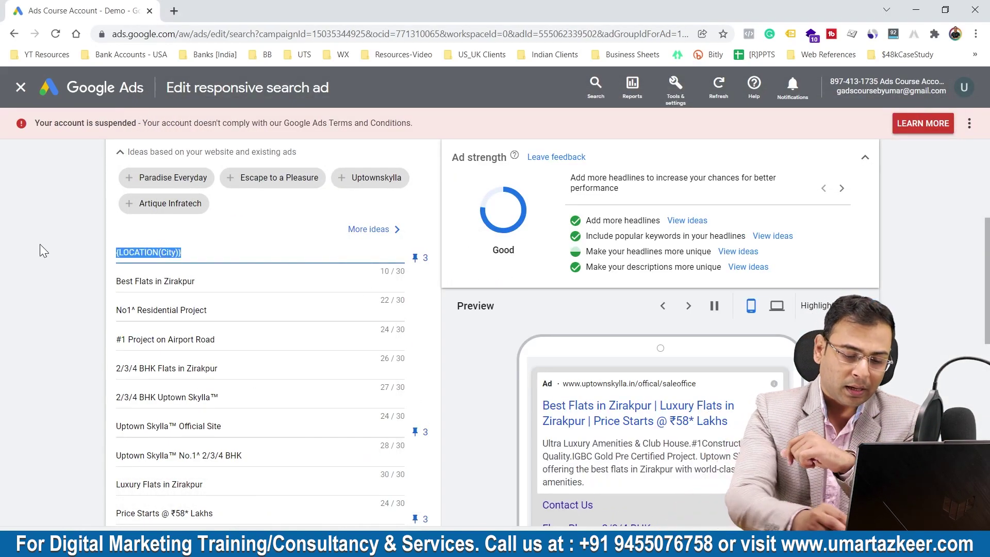
type("{")
key("BackSpace")
type("Best D")
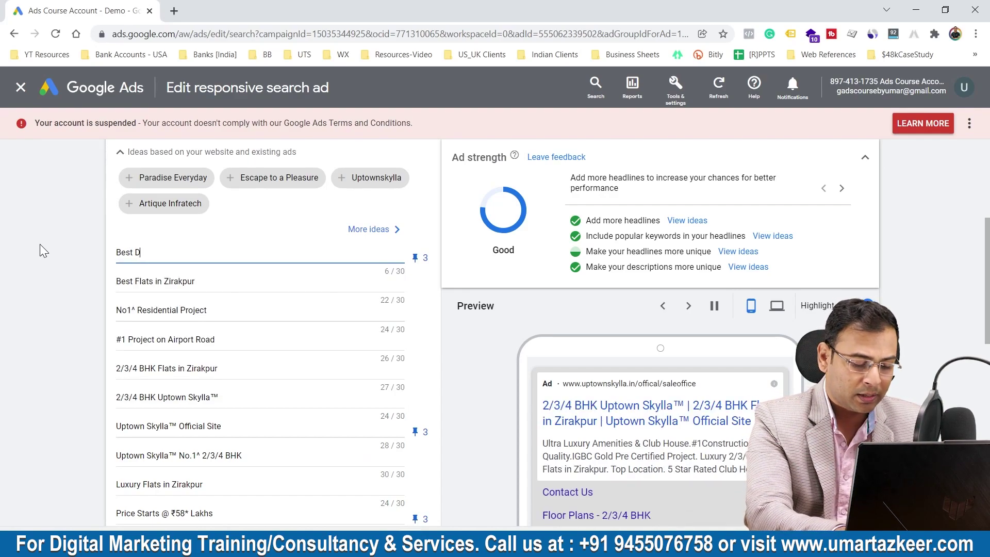
key("BackSpace")
type("Plumv")
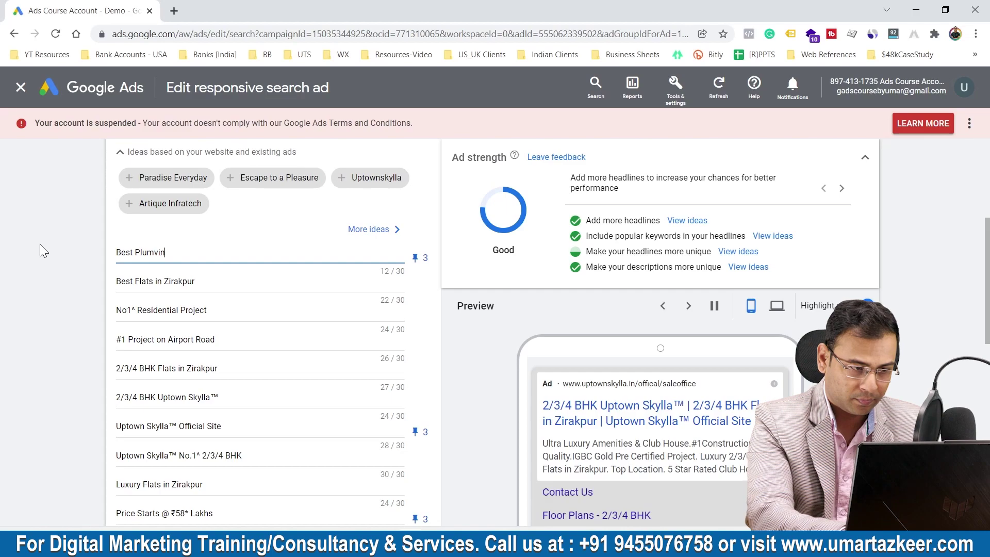
key("BackSpace")
type("bing in ")
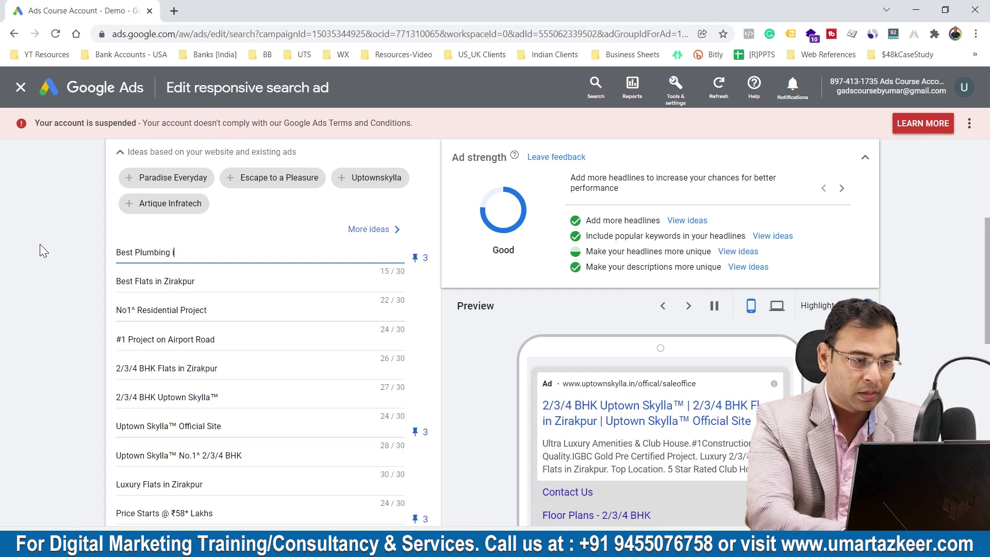
Add a location insertion at City level to the end of the "Best Plumbing in" headline.
type("{")
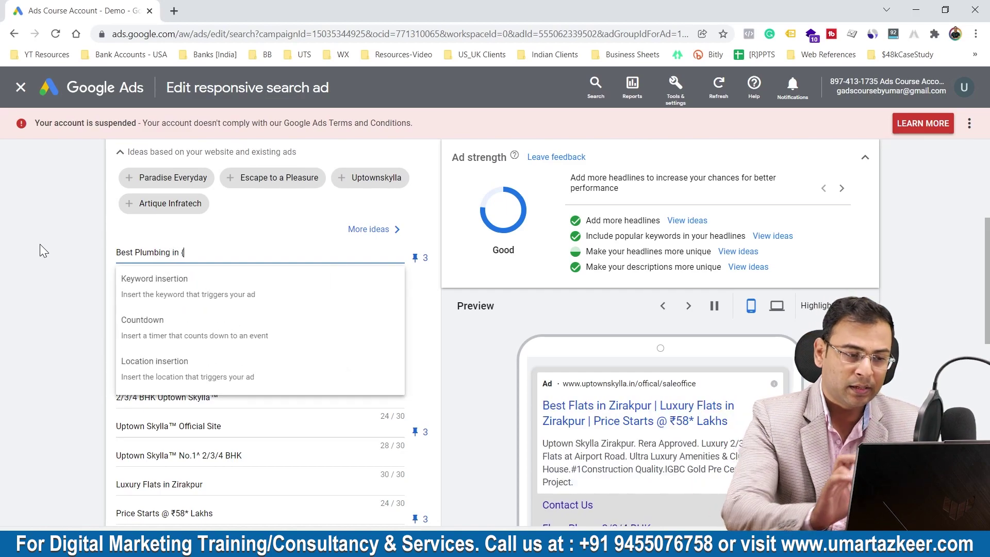
left_click(172, 365)
right_click(173, 364)
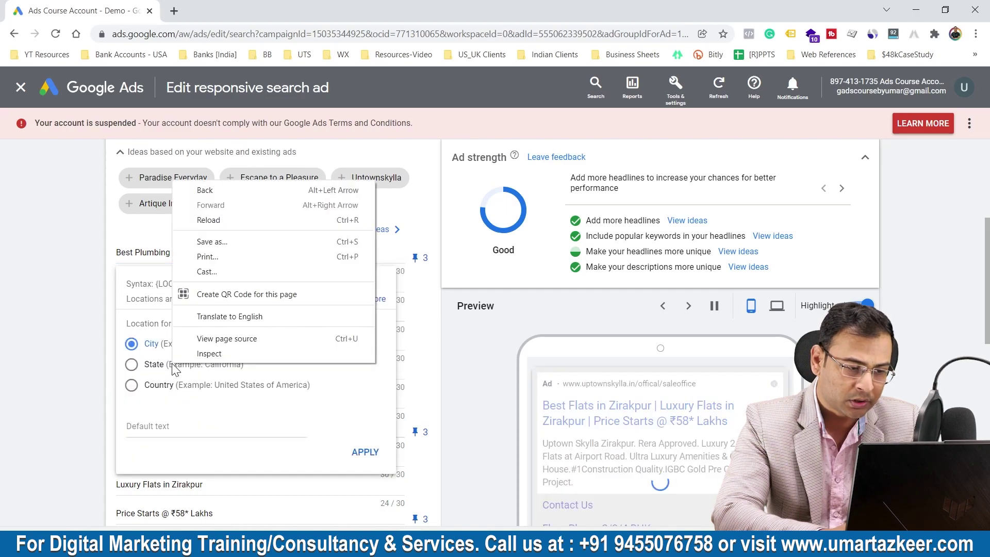
left_click(289, 413)
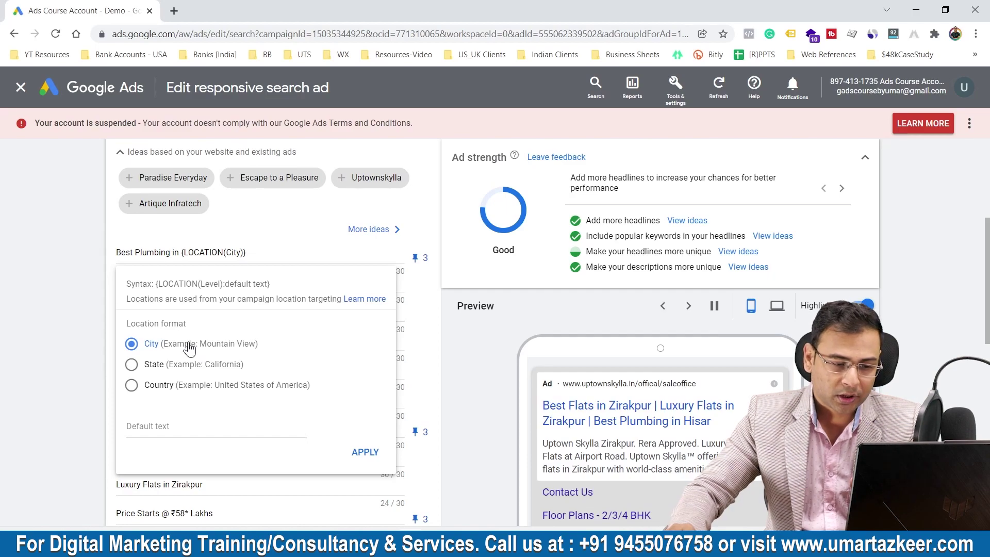
Set the location insertion's default text to "Your area." and apply it to the headline.
left_click(188, 422)
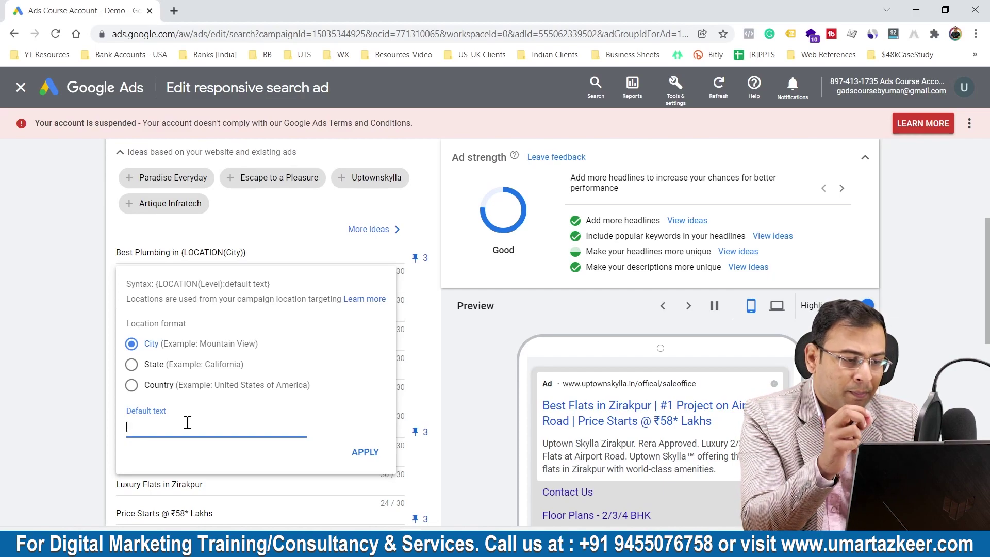
type("Your R")
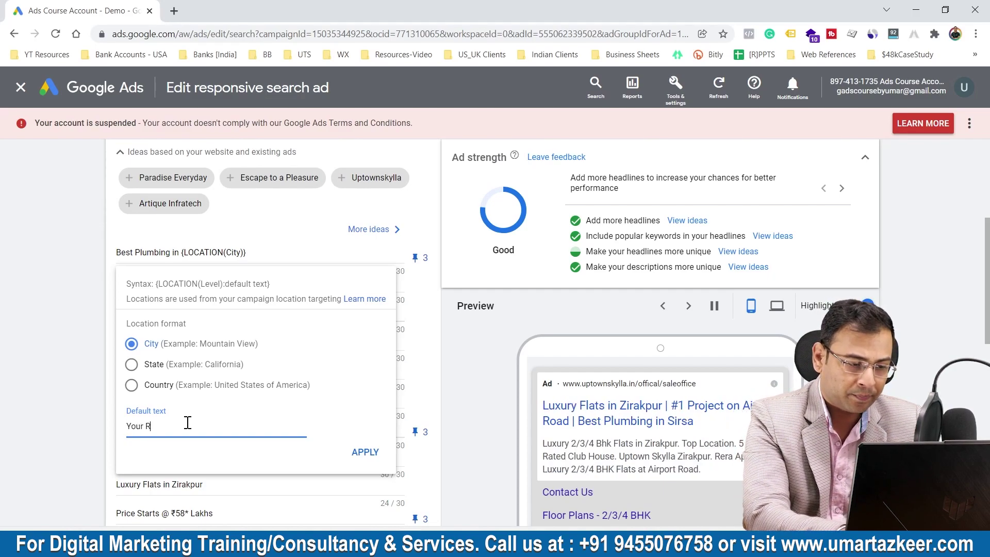
key("BackSpace")
type("ar")
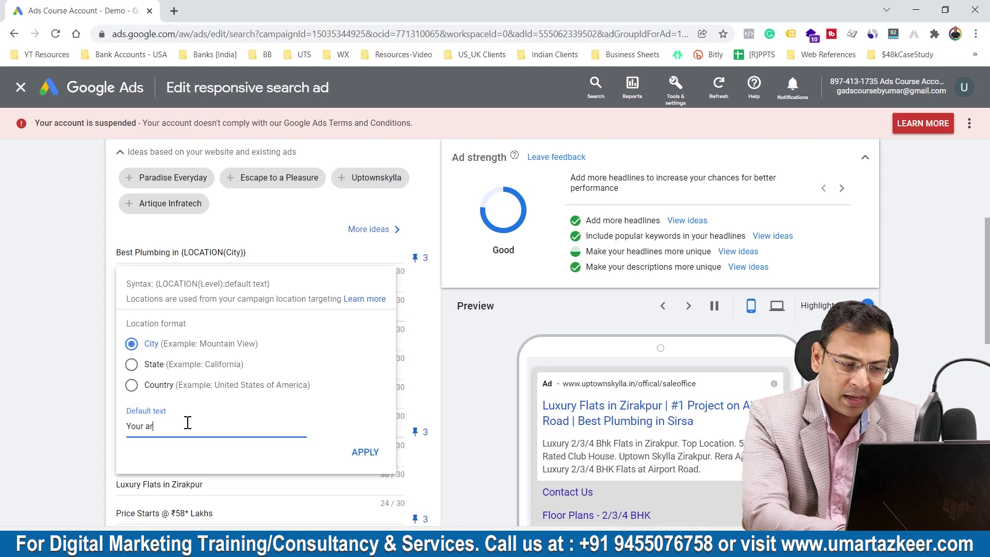
type("ea.")
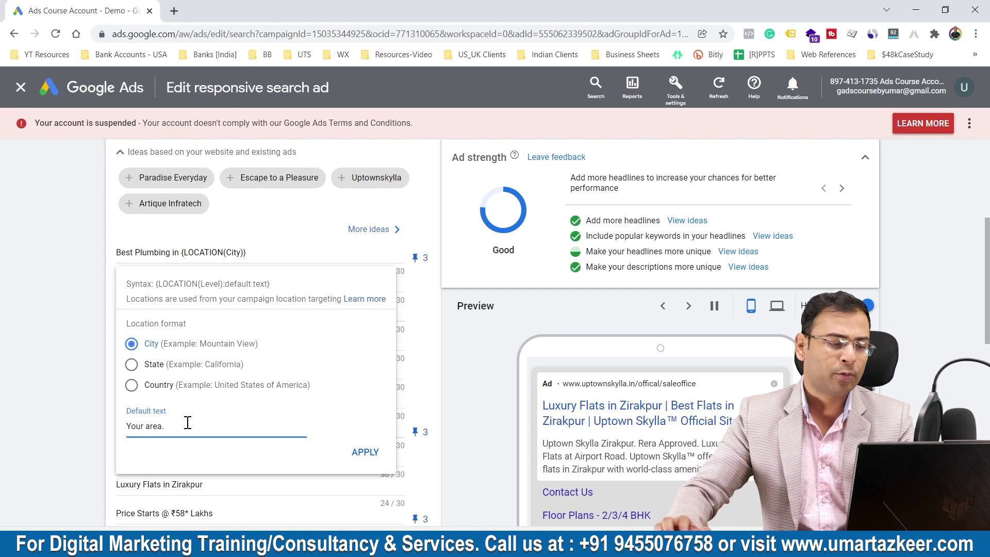
left_click(366, 453)
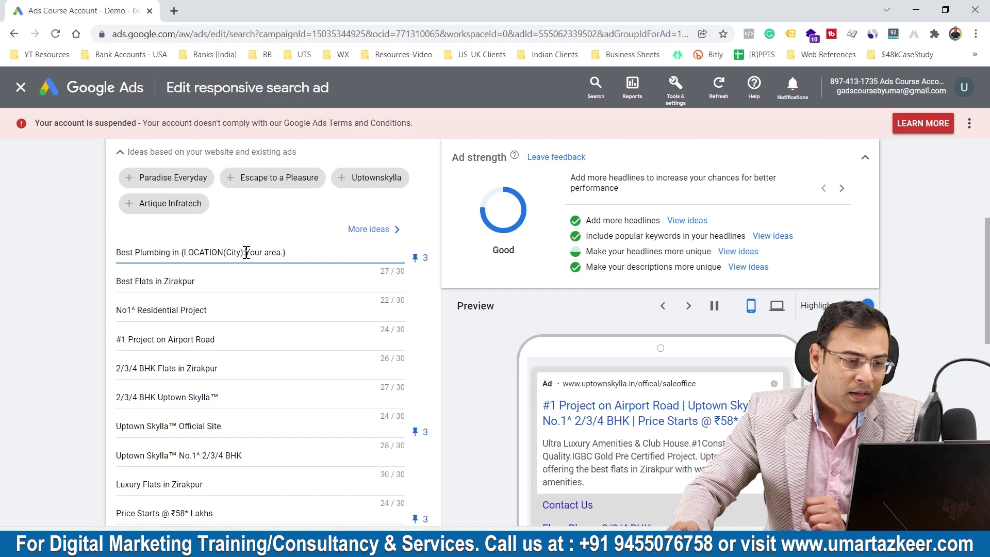
Examine the location code and default text in the plumbing headline, and compare them with the city in the Notepad drycleaning phrase.
left_click_drag(245, 254, 179, 253)
left_click(323, 257)
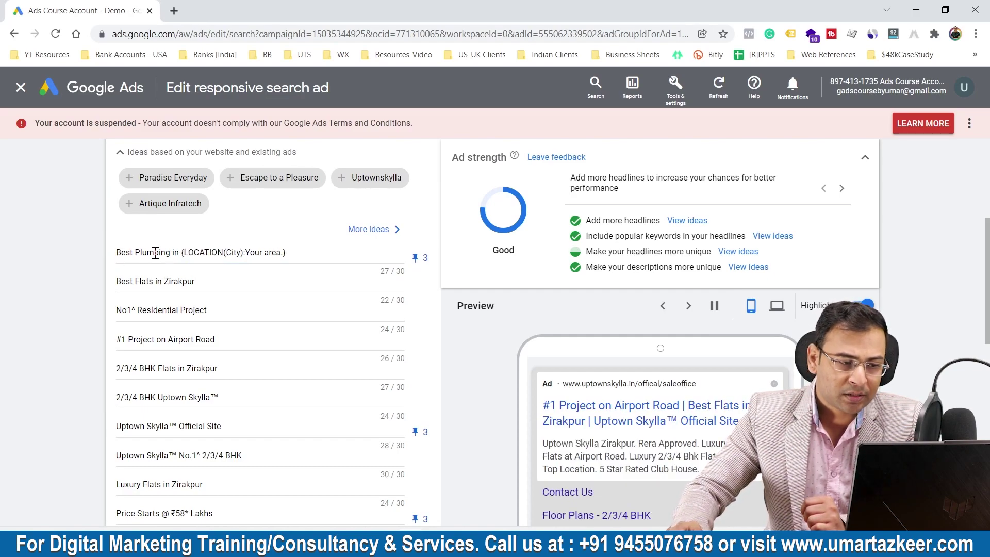
left_click(246, 252)
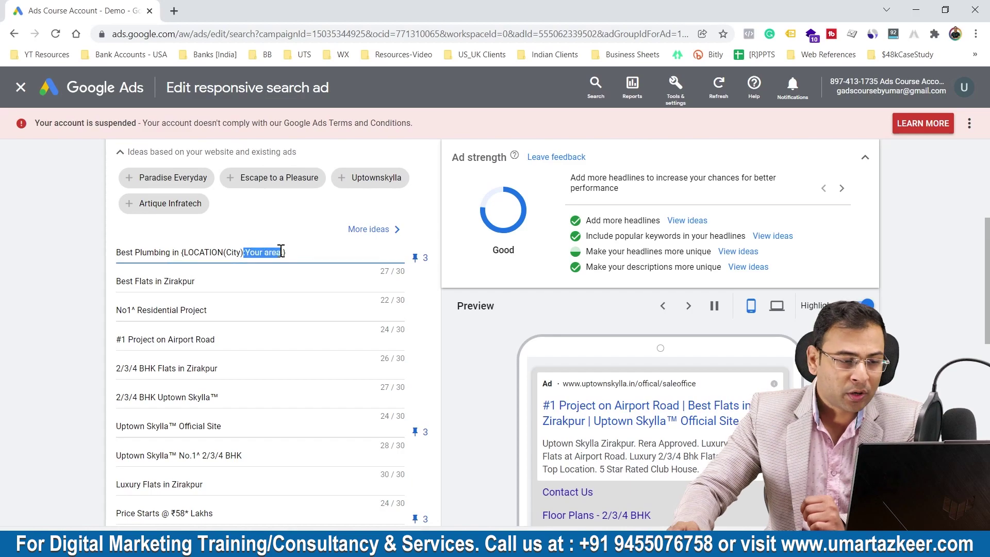
left_click(314, 252)
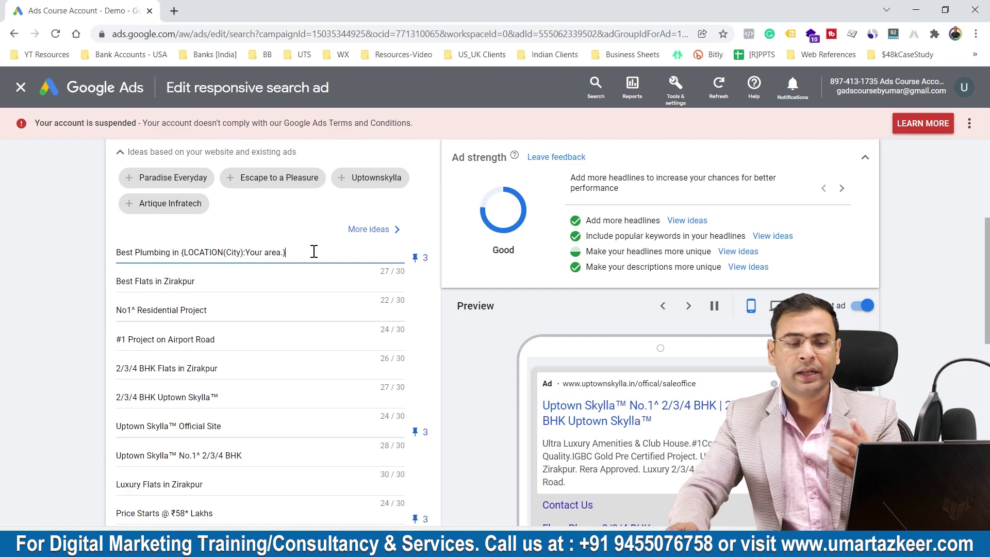
key("alt+Tab")
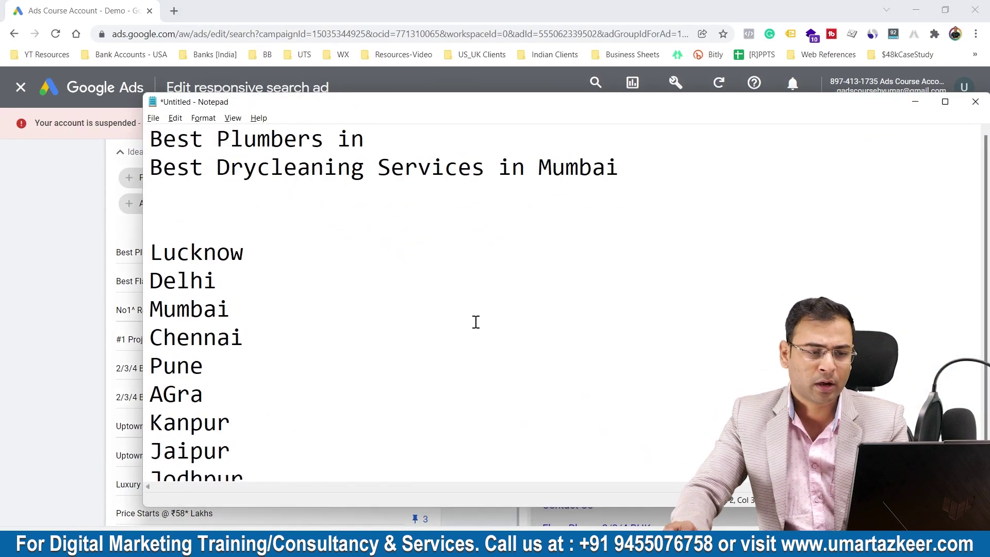
left_click_drag(537, 170, 621, 170)
left_click(689, 220)
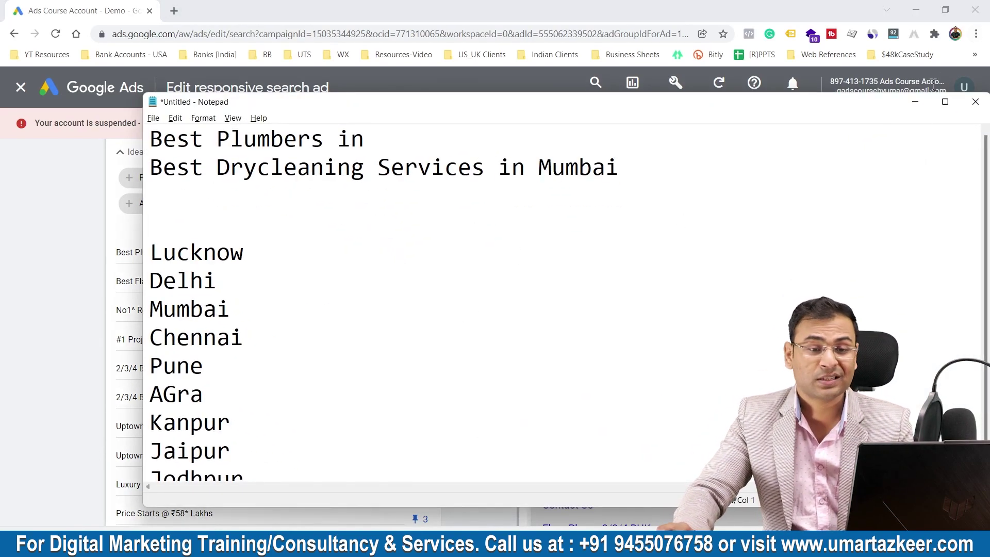
left_click(916, 101)
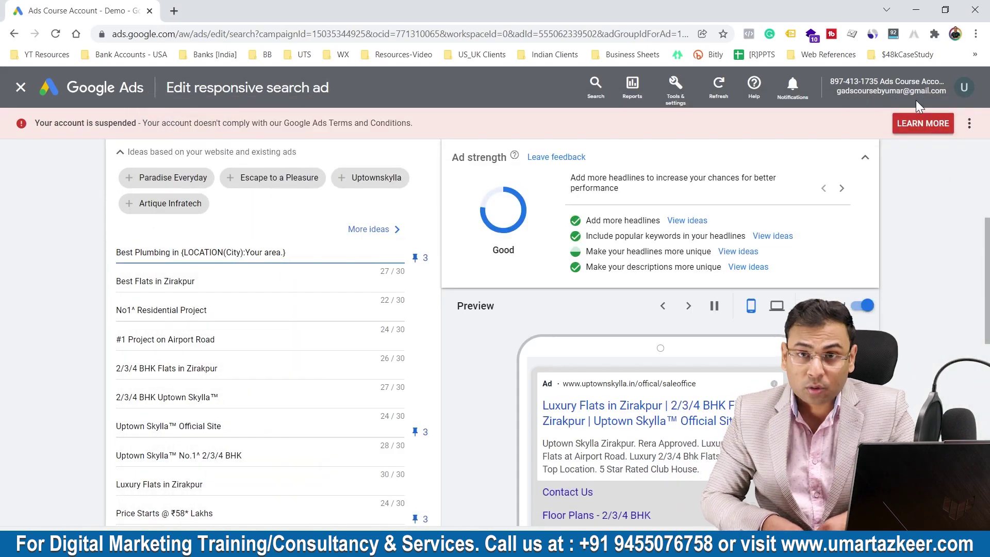